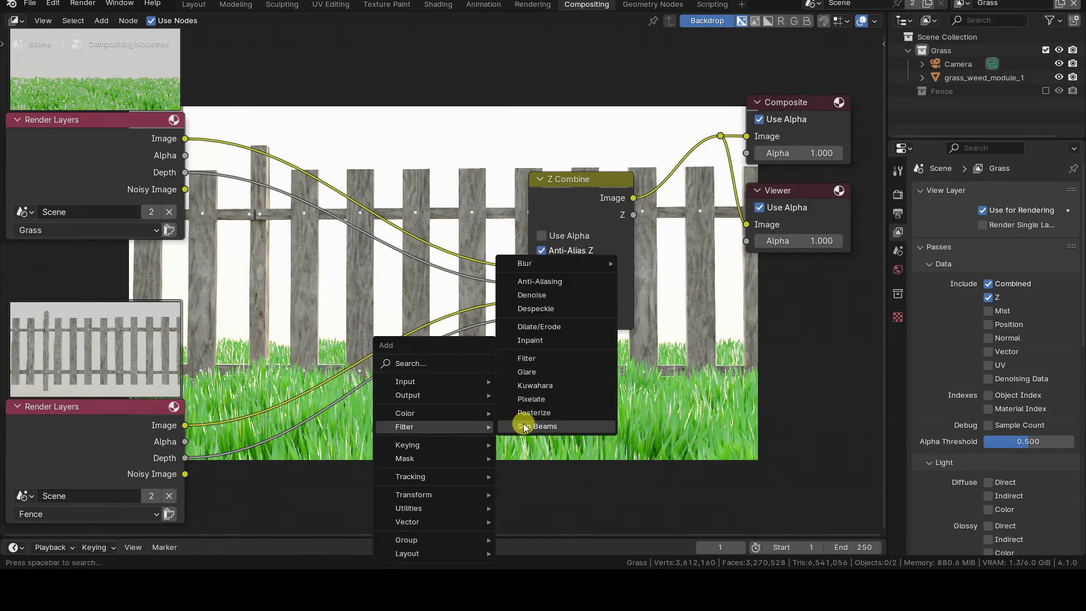
- Insert an RGB Curves node on the fence link and lower its curve to darken the fence
mouse_move(430, 414)
mouse_move(572, 416)
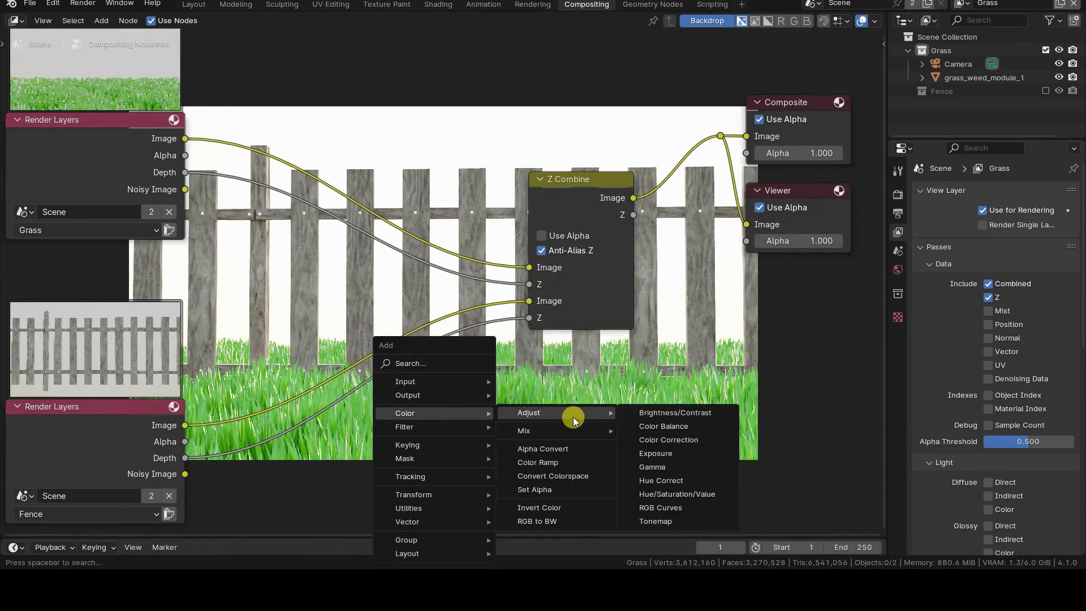
left_click(676, 508)
left_click(252, 374)
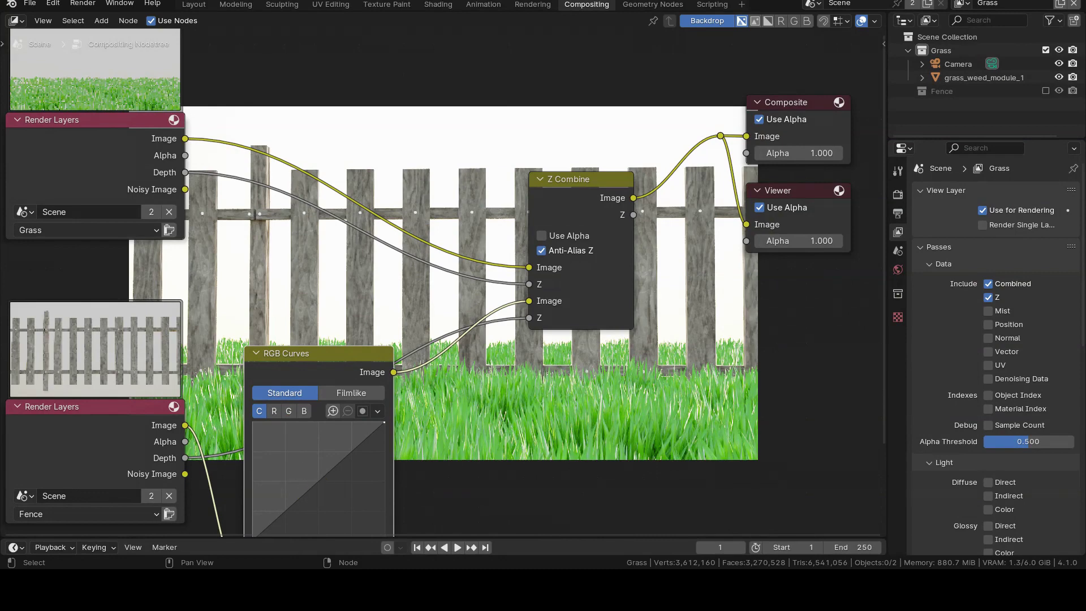
left_click_drag(316, 478, 332, 497)
left_click(256, 353)
mouse_move(258, 352)
left_mouse_down()
mouse_move(263, 366)
mouse_move(265, 355)
left_mouse_up()
left_click_drag(575, 181, 627, 182)
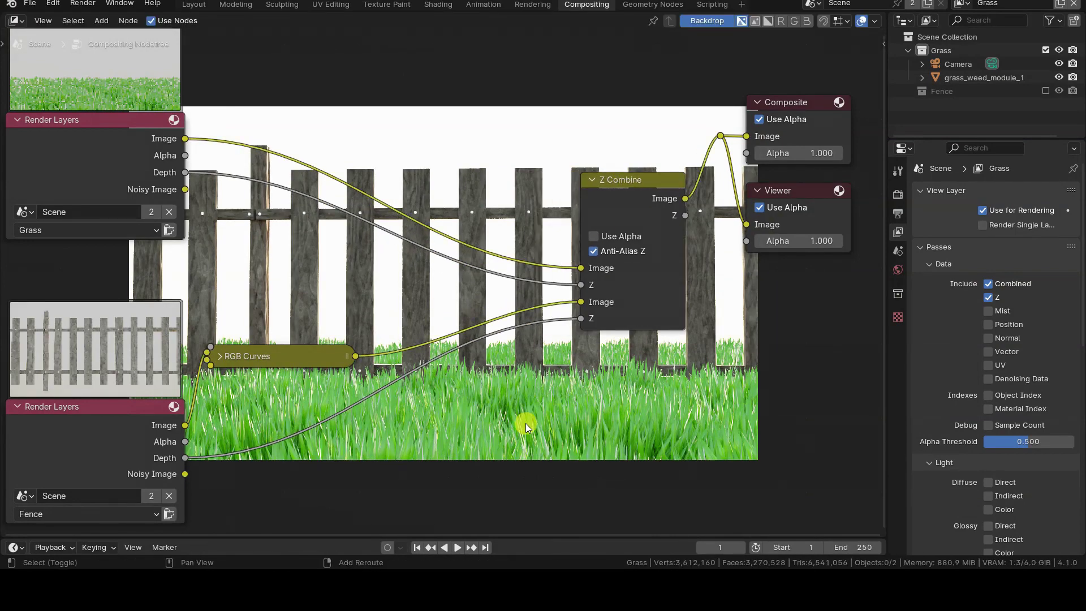
- Insert a Hue/Saturation/Value node on the grass link with Value 0.329 and Hue 0.563
key("shift+a")
mouse_move(526, 416)
mouse_move(648, 416)
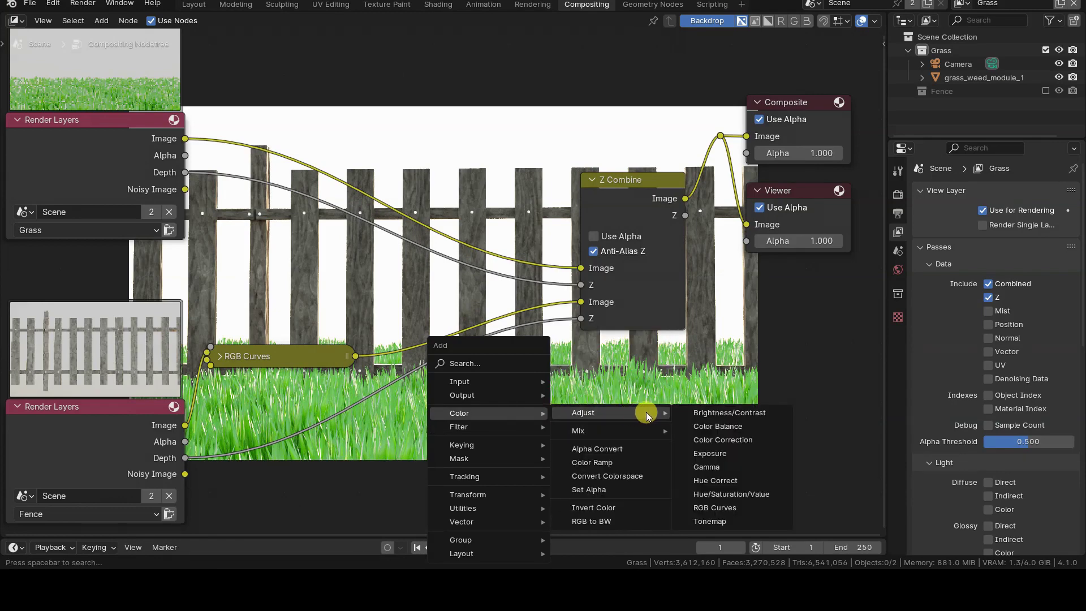
left_click(731, 493)
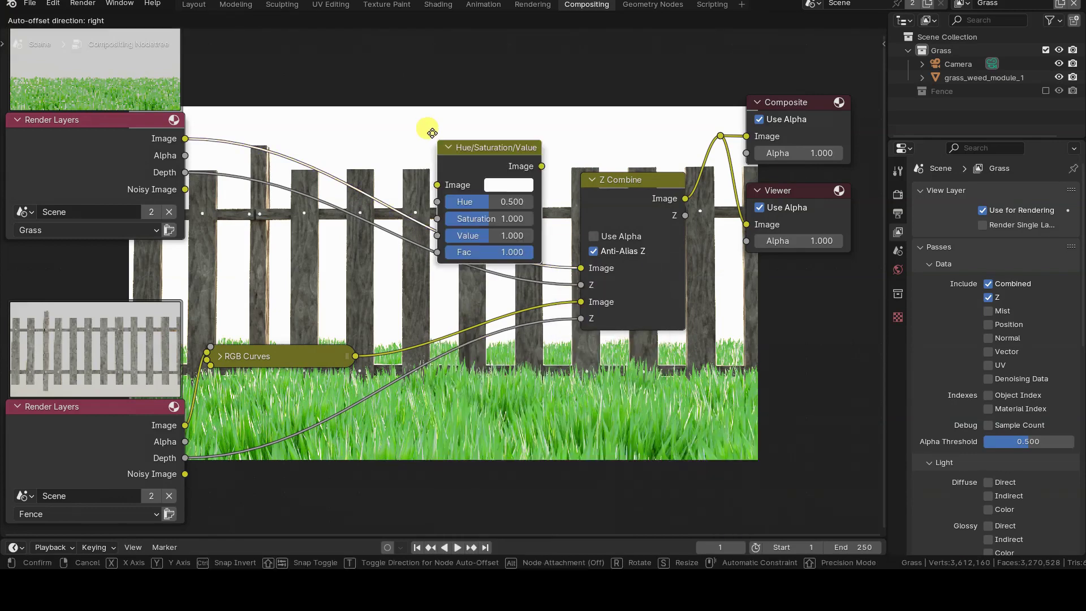
left_click(377, 82)
left_click_drag(452, 184, 394, 183)
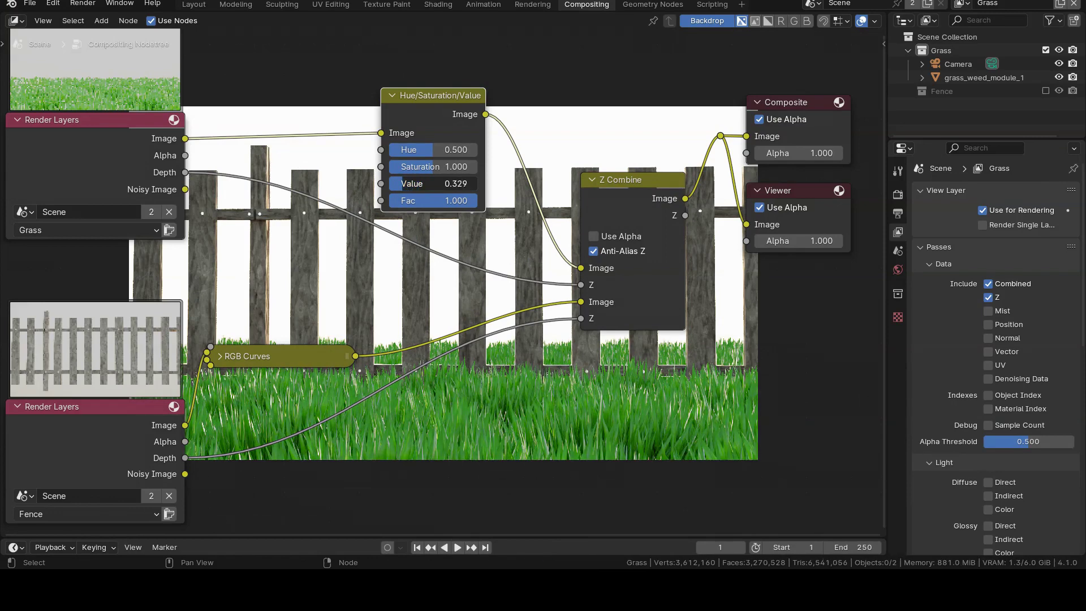
left_click_drag(433, 149, 438, 149)
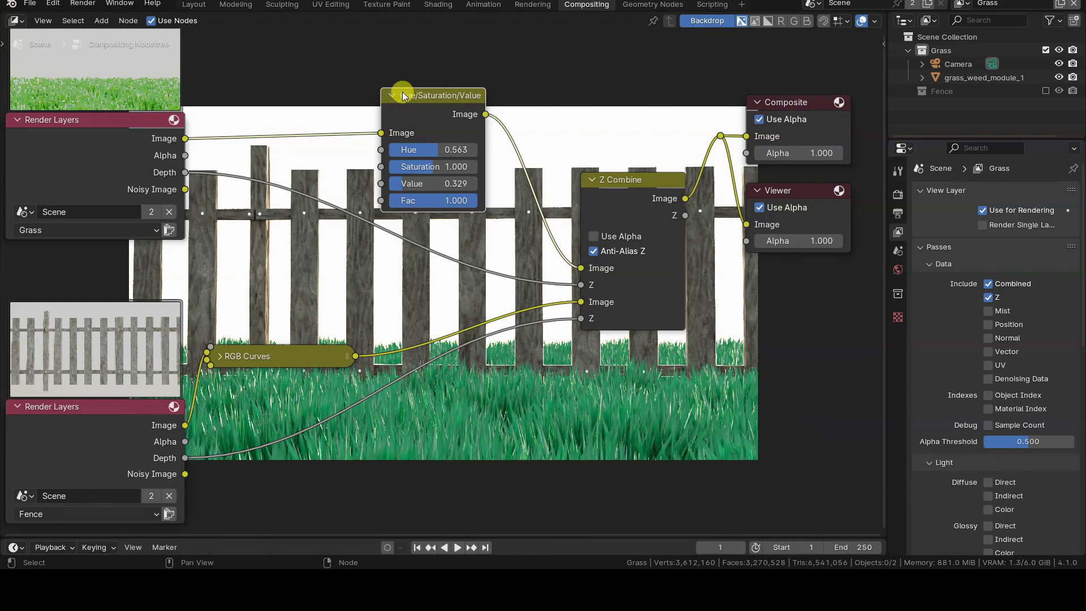
key("h")
left_click_drag(416, 106, 328, 145)
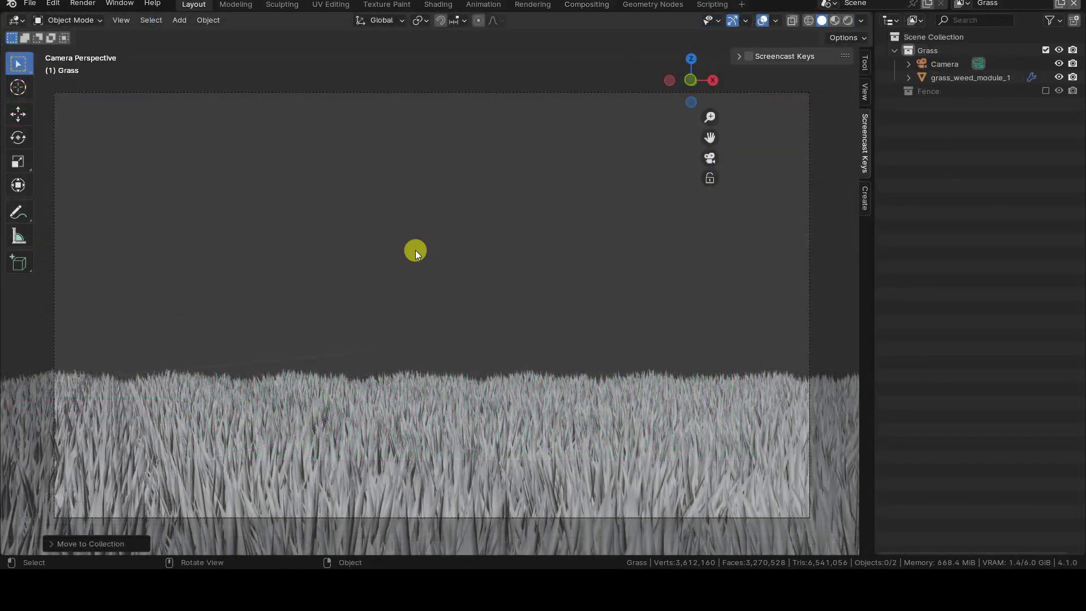
- Activate the Fence view layer and toggle the Fence collection's exclude checkbox off and back on
left_click(961, 4)
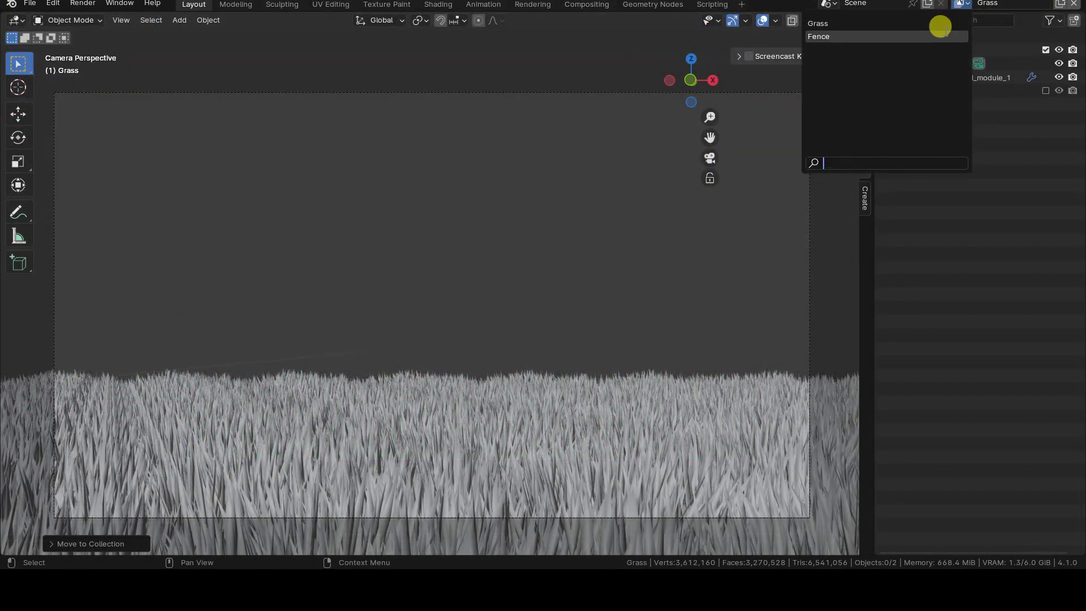
left_click(936, 36)
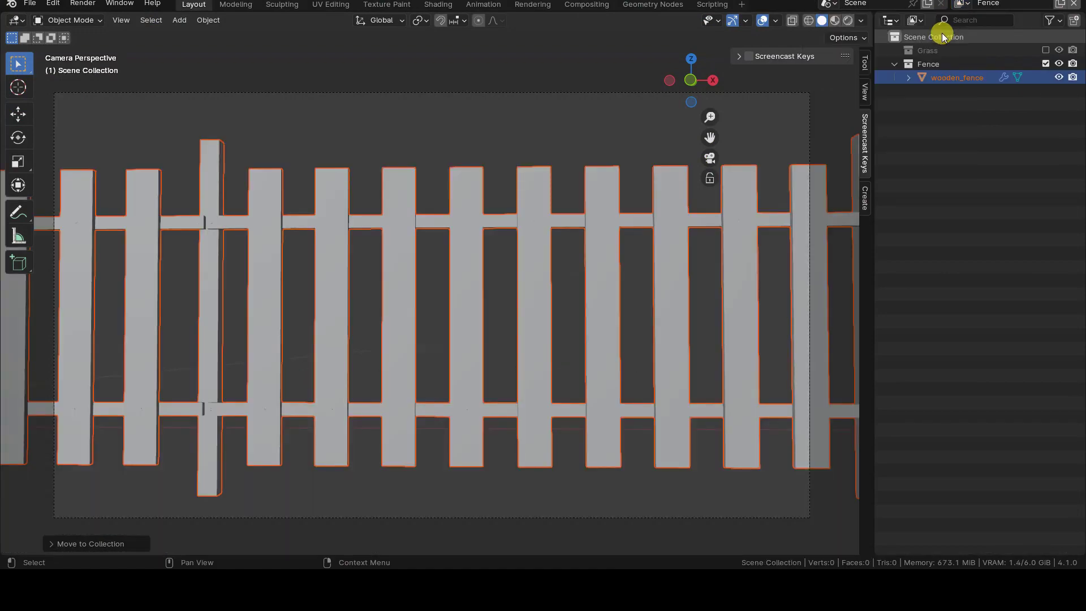
left_click(896, 65)
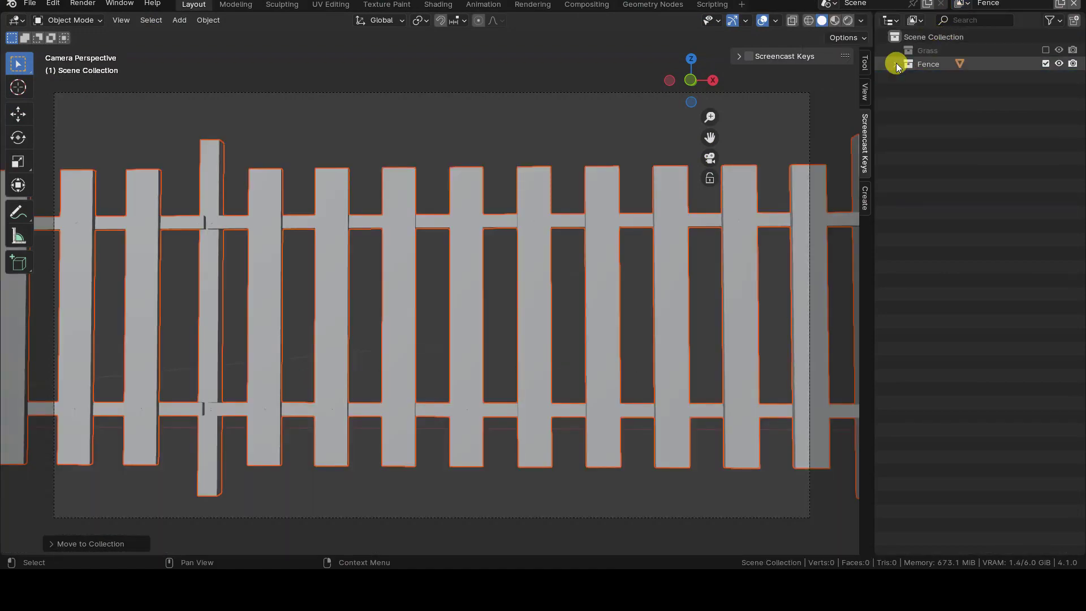
left_click(1045, 64)
left_click(1046, 64)
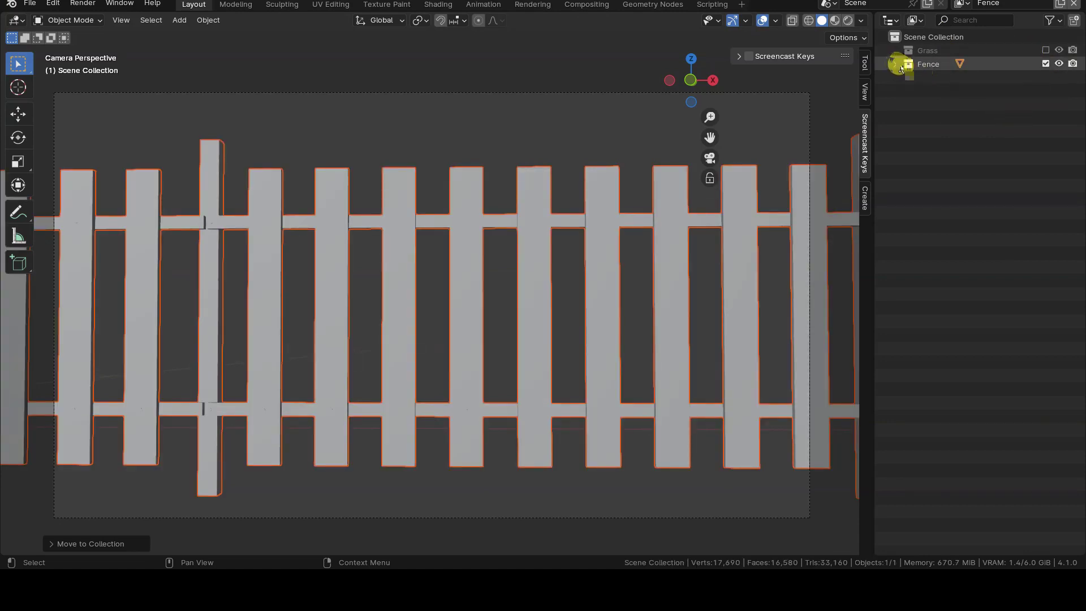
left_click(894, 64)
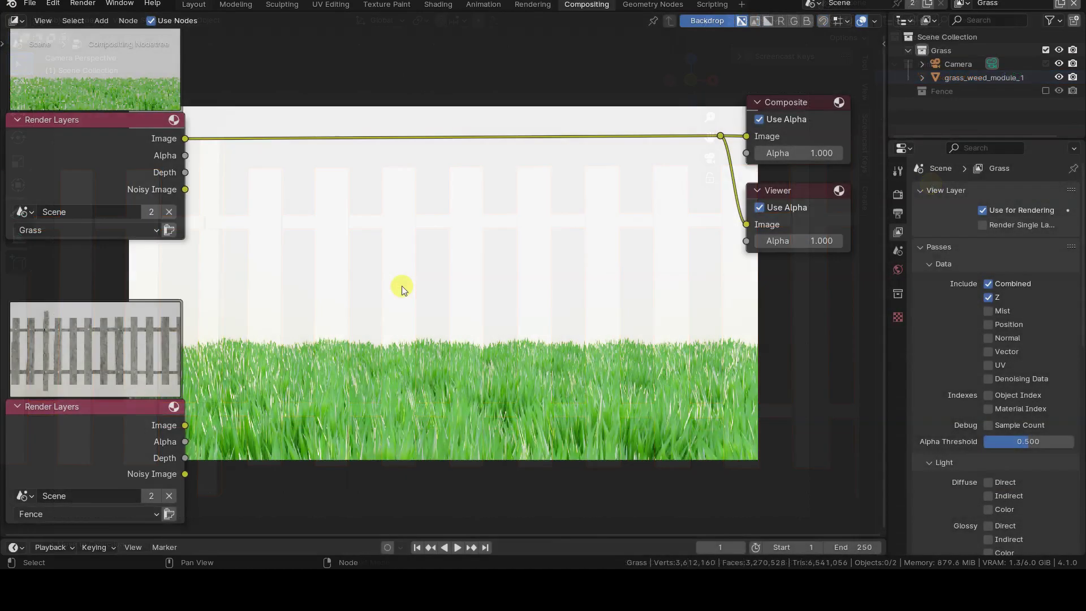
- Add a Z Combine node fed by both Render Layers' Image and Depth, outputting to Composite
key("shift+a")
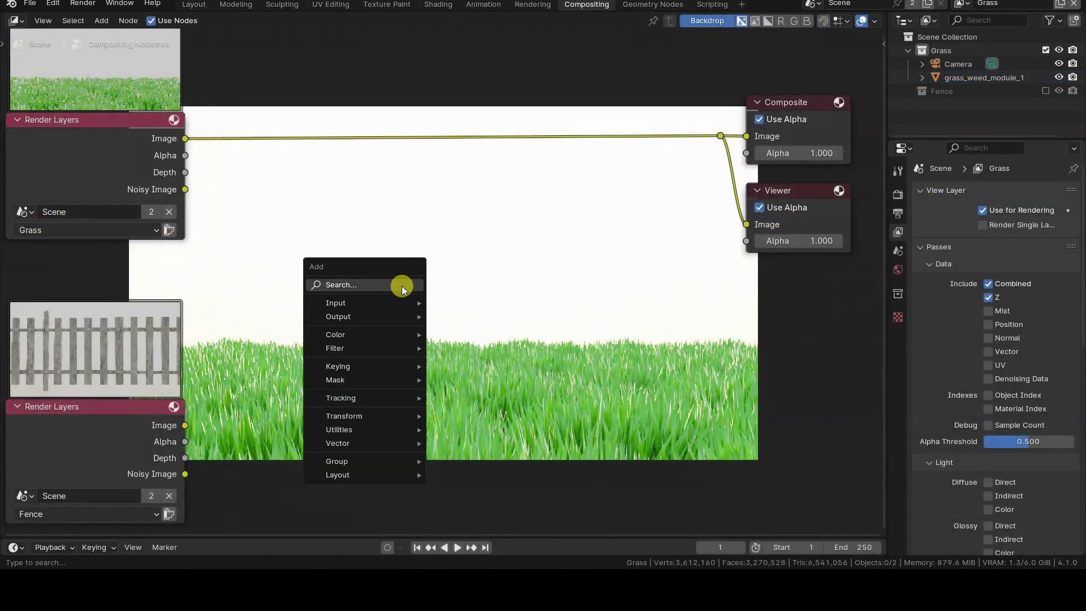
type("z-c")
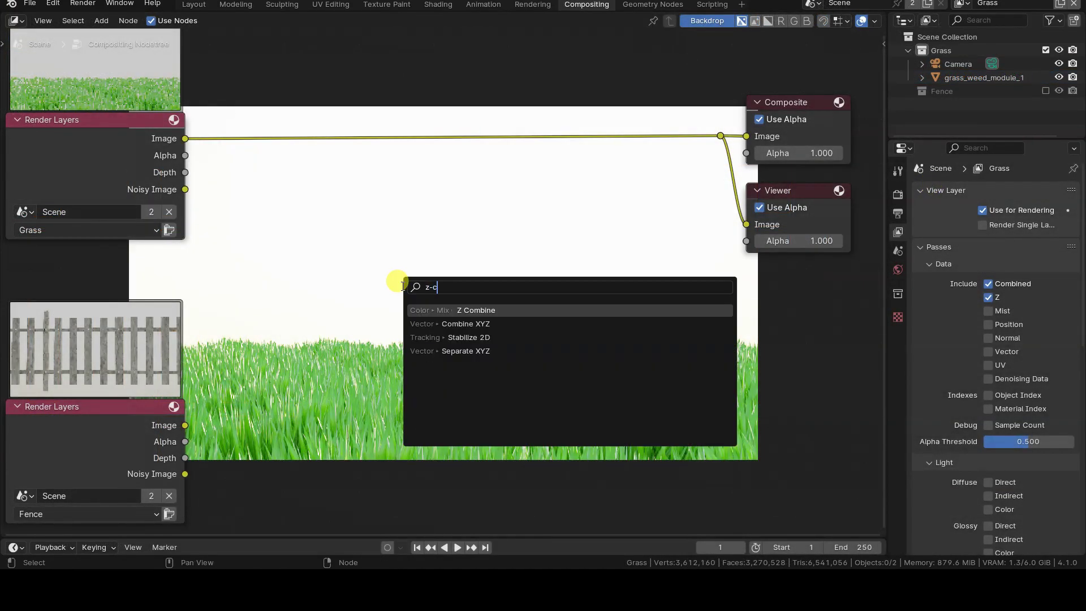
left_click(490, 310)
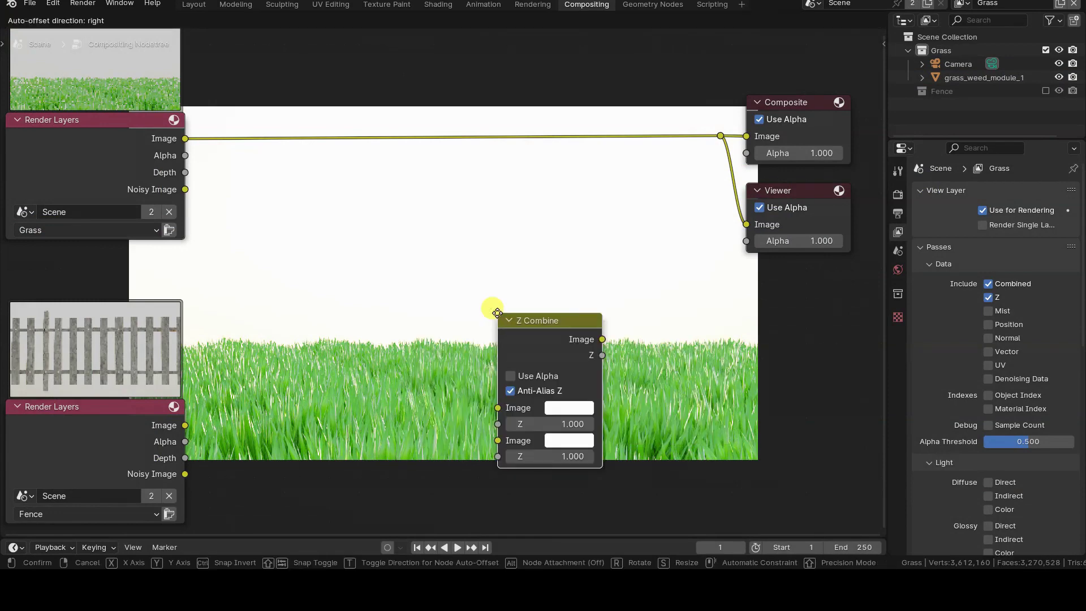
left_click(312, 182)
left_click_drag(185, 139, 313, 278)
left_click_drag(185, 172, 312, 294)
left_click_drag(186, 426, 312, 312)
left_click_drag(186, 457, 313, 328)
left_click_drag(417, 208, 713, 138)
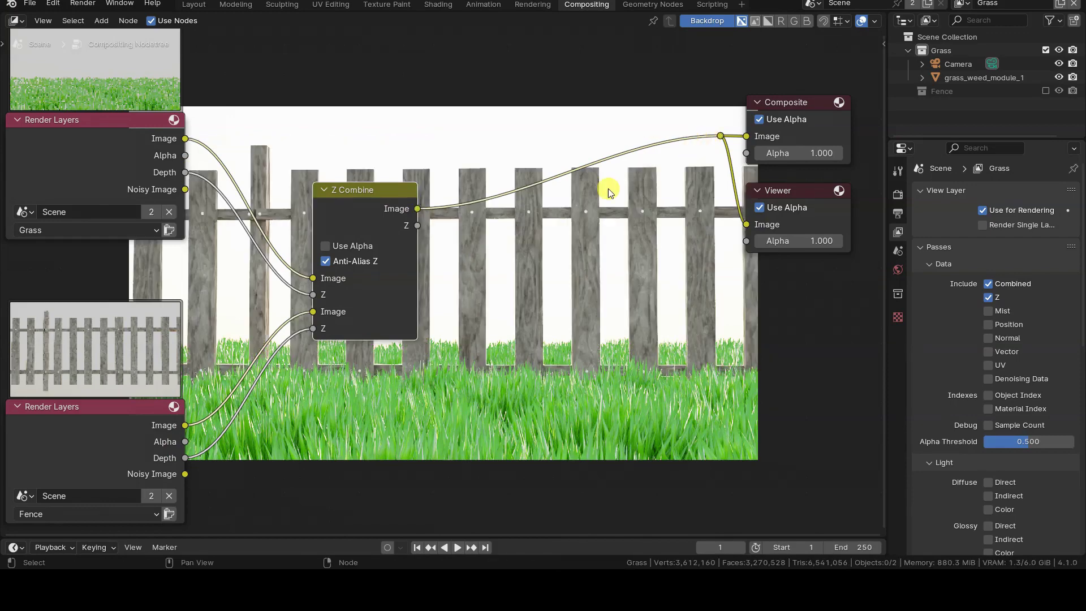
mouse_move(373, 188)
left_mouse_down()
mouse_move(363, 158)
mouse_move(363, 173)
left_mouse_up()
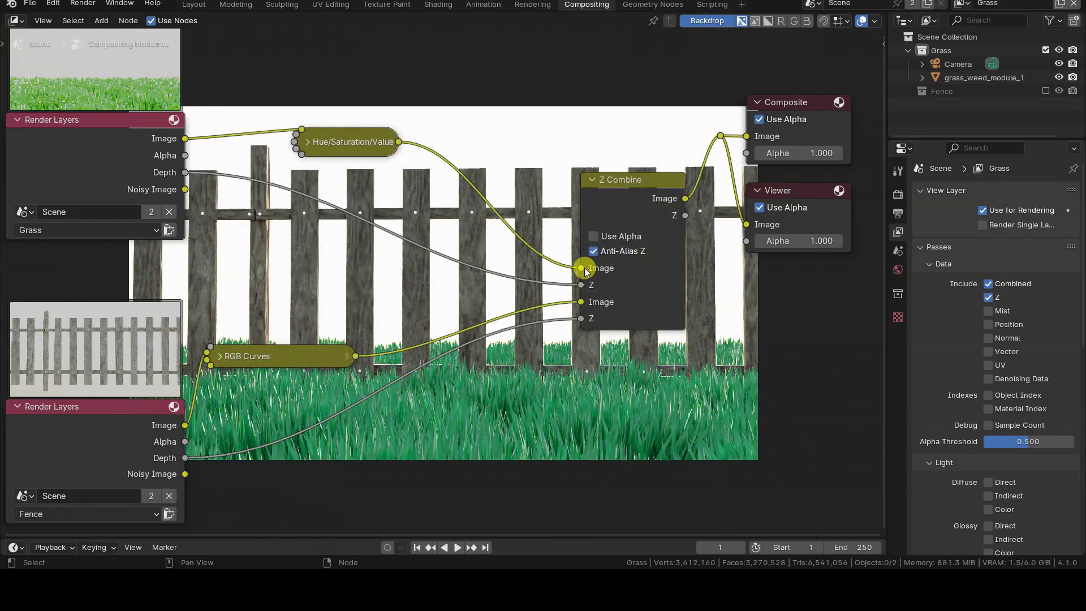
- Replace the Hue/Saturation/Value input with a dark green RGB color in Z Combine's grass Image
left_click_drag(585, 271, 487, 110)
key("shift+a")
mouse_move(546, 414)
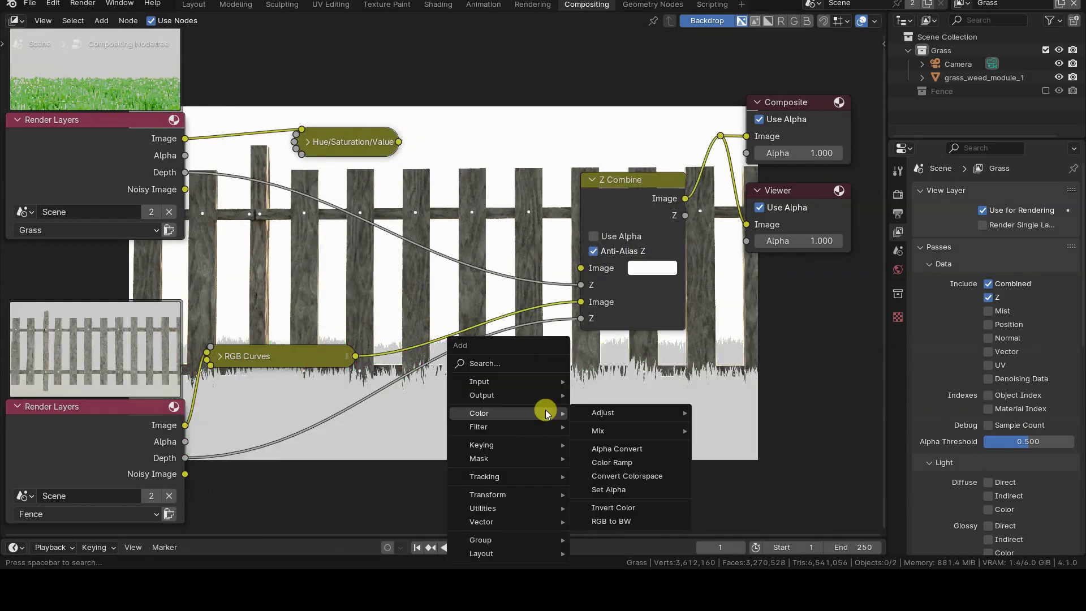
mouse_move(517, 381)
mouse_move(643, 384)
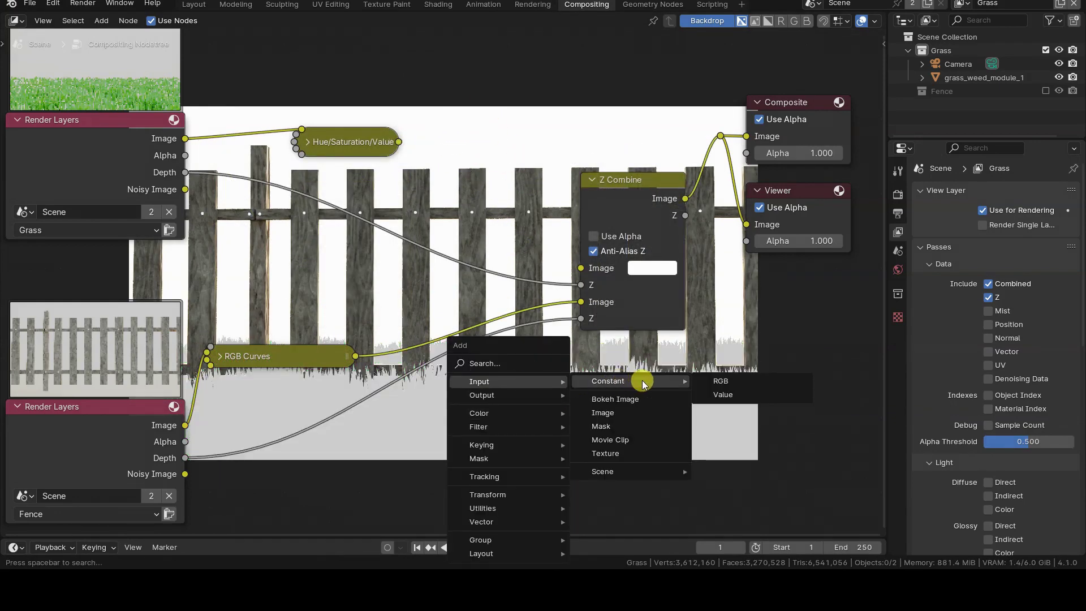
left_click(721, 380)
left_click(426, 74)
left_click_drag(469, 122, 442, 138)
left_click_drag(522, 137, 521, 153)
left_click_drag(534, 104, 580, 268)
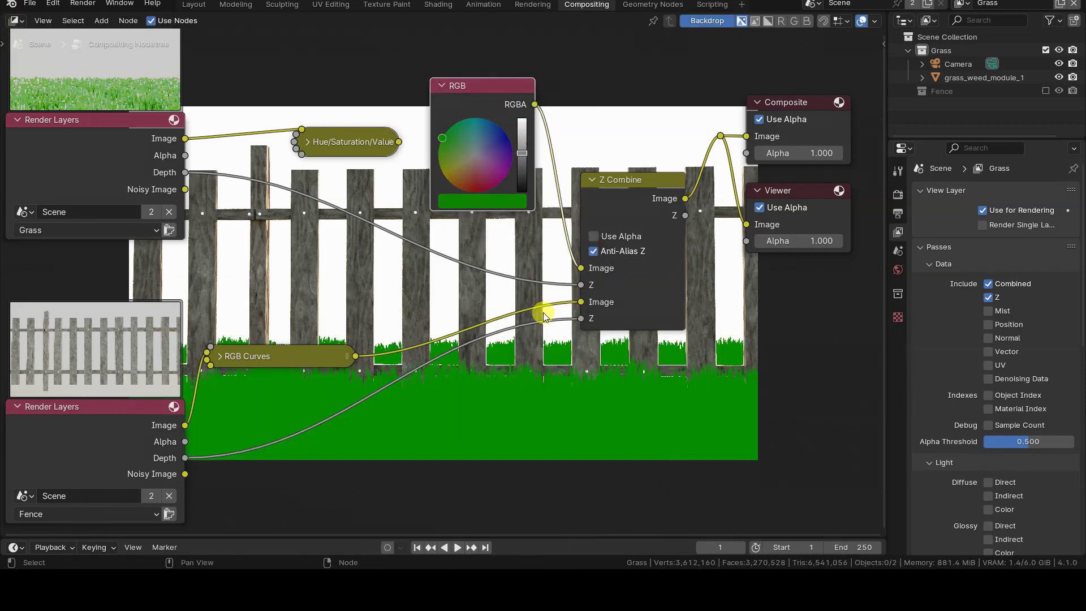
left_click(502, 426)
- Insert a Dilate/Erode node on the fence image link with Distance -2
left_click_drag(291, 358, 438, 311)
left_click(477, 379)
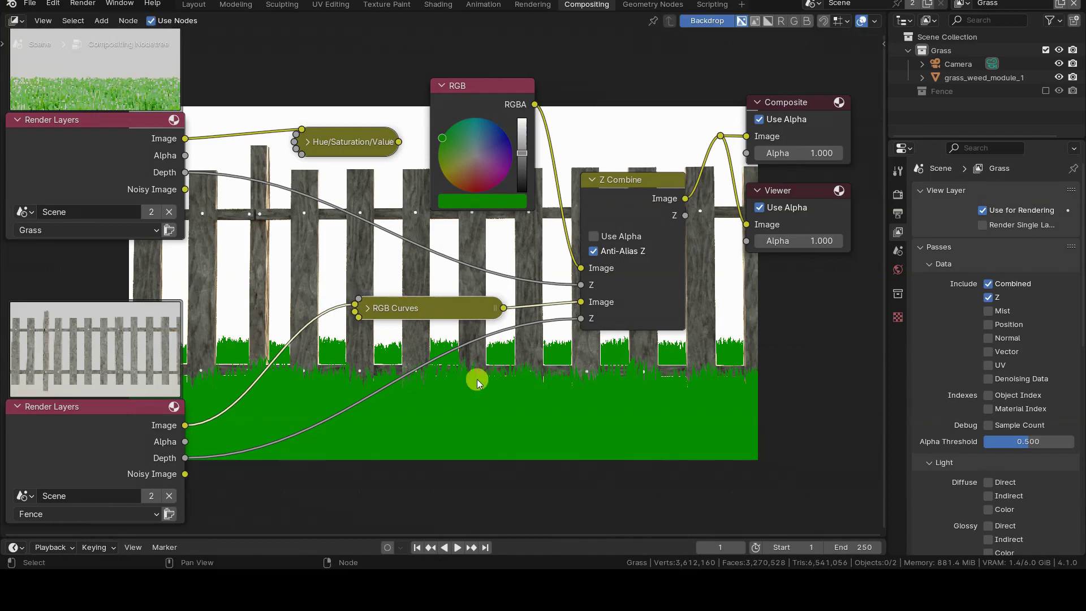
key("shift+a")
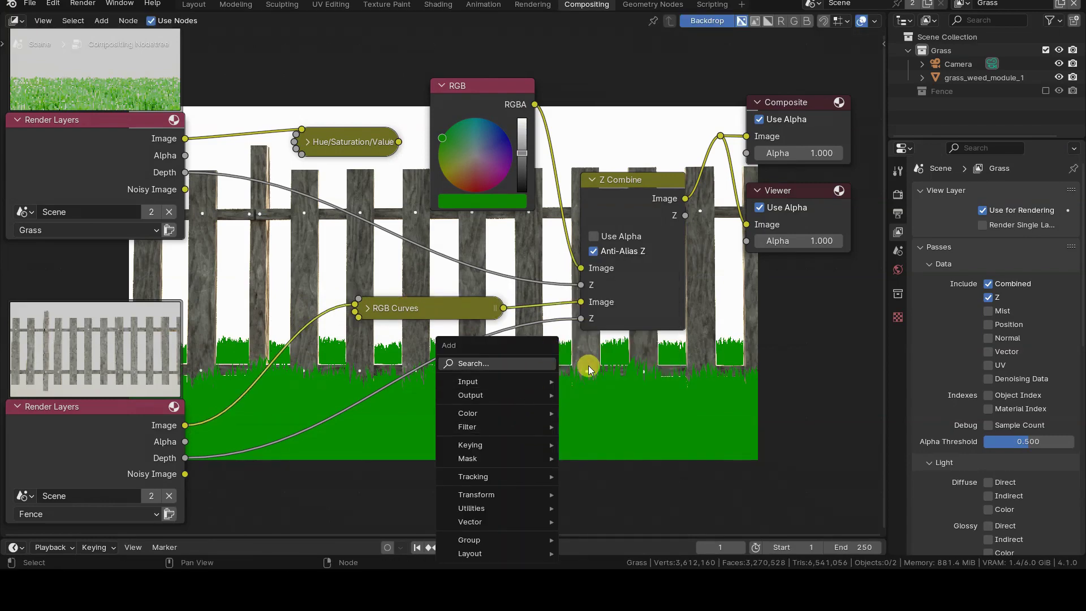
mouse_move(531, 426)
left_click(636, 317)
left_click(246, 384)
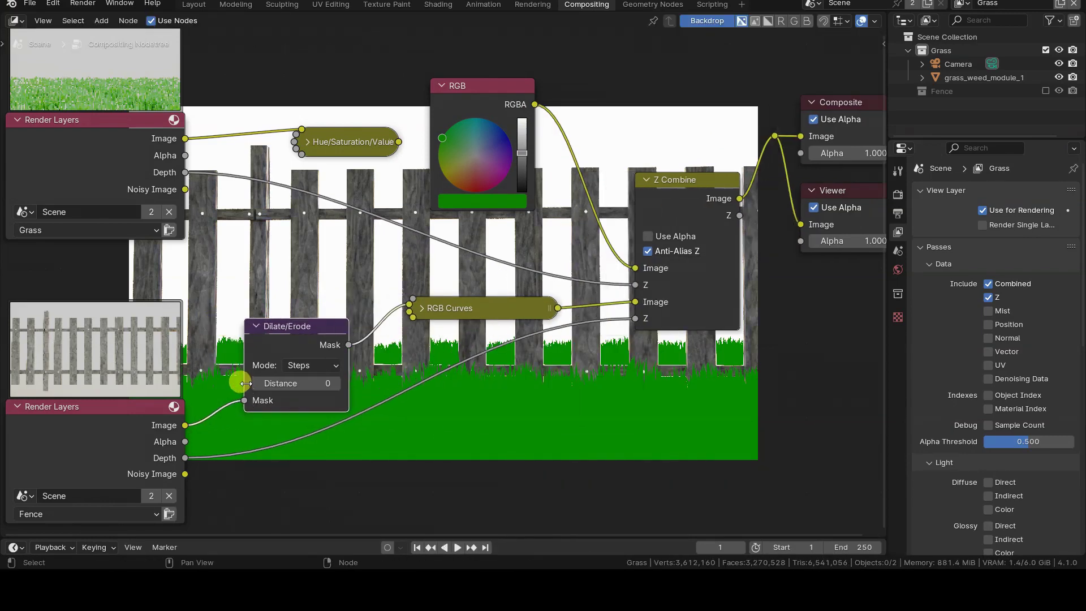
left_click(256, 384)
left_click(255, 384)
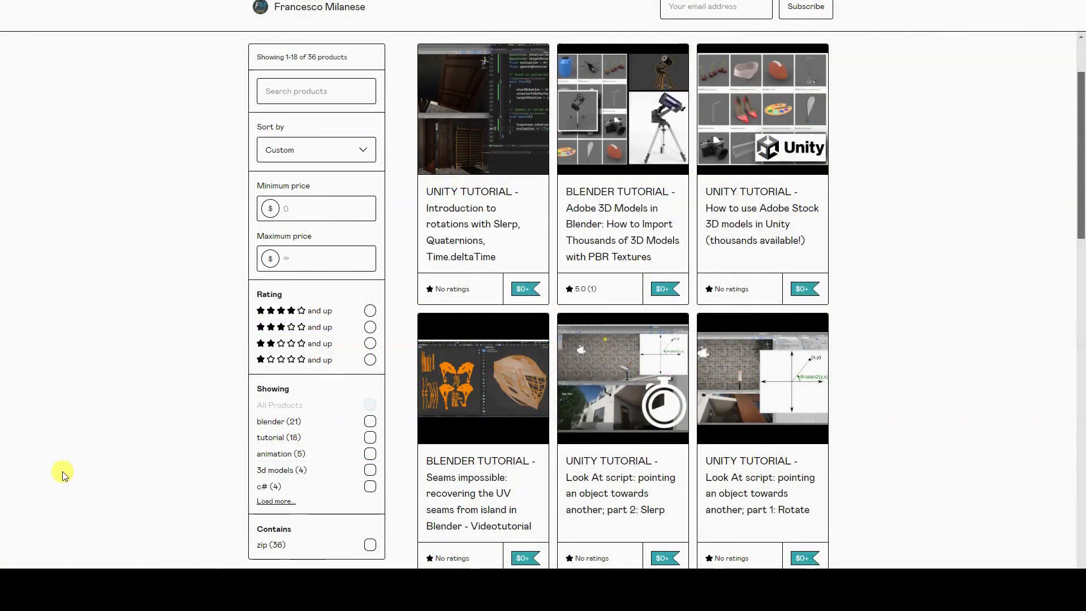
- Scroll down through the Gumroad store's free Blender and Unity tutorial listings
scroll(64, 474, "down", 2)
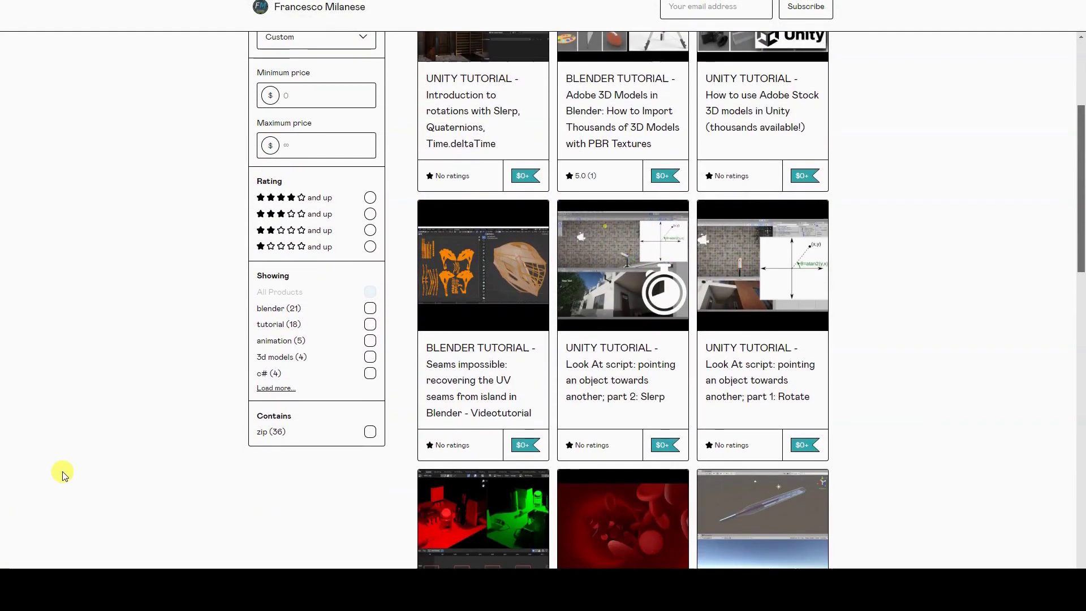
scroll(63, 475, "down", 8)
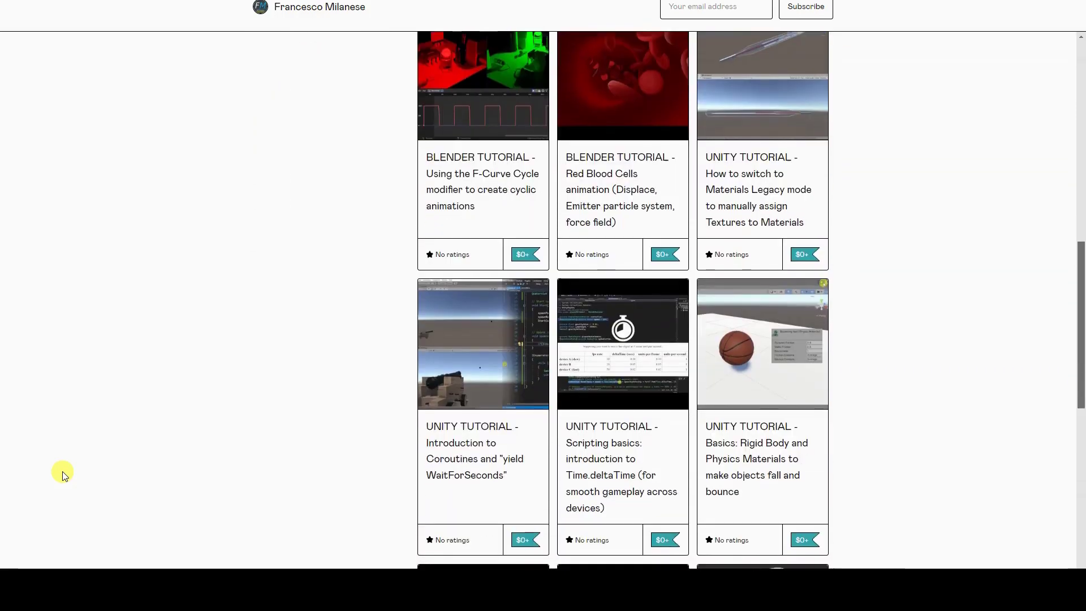
scroll(64, 475, "down", 8)
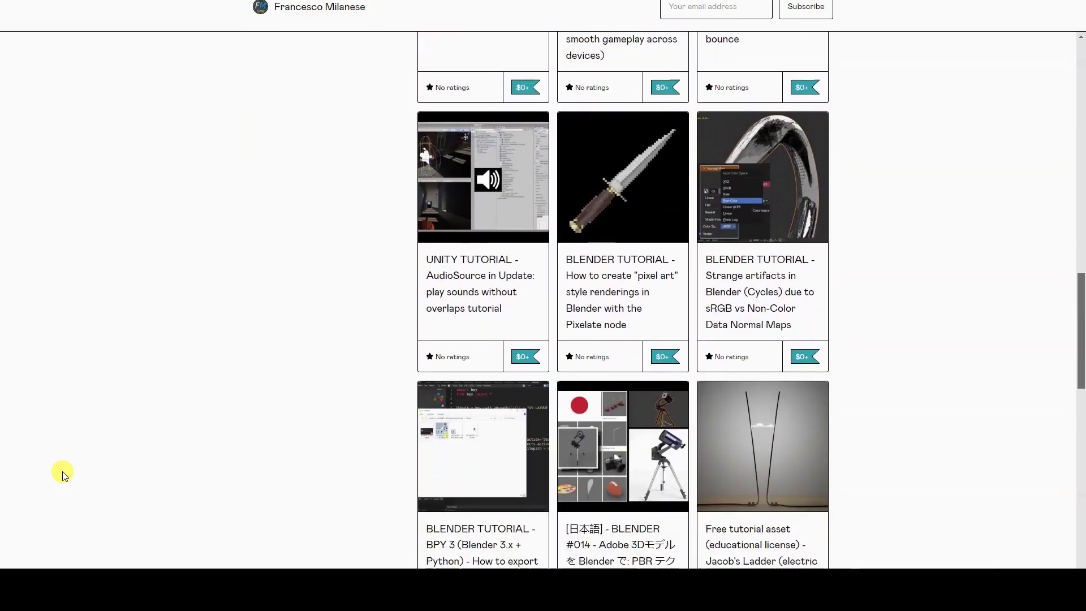
scroll(63, 474, "down", 9)
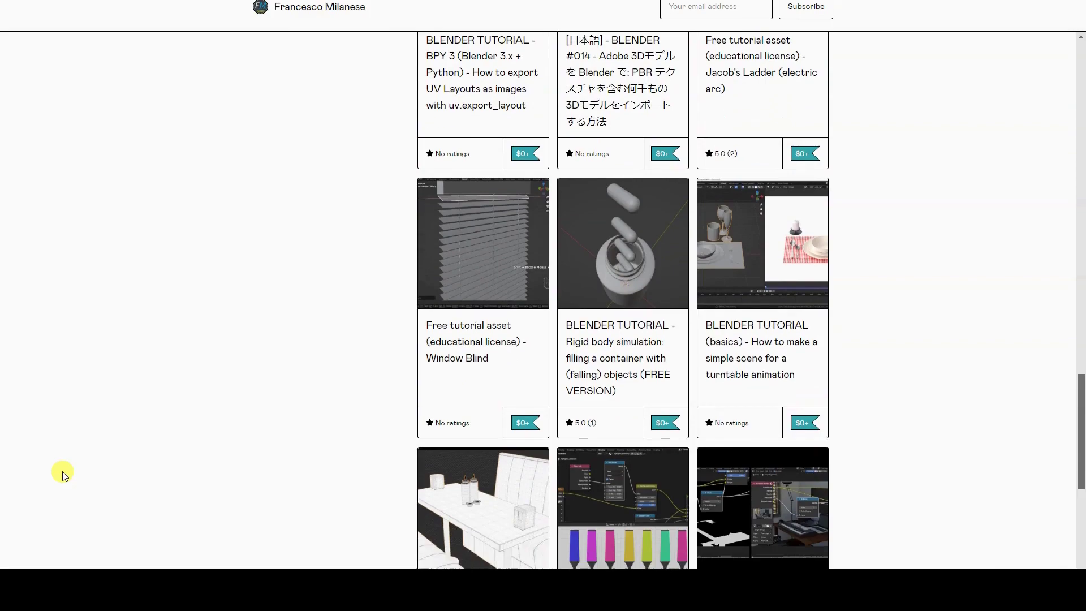
scroll(64, 474, "down", 7)
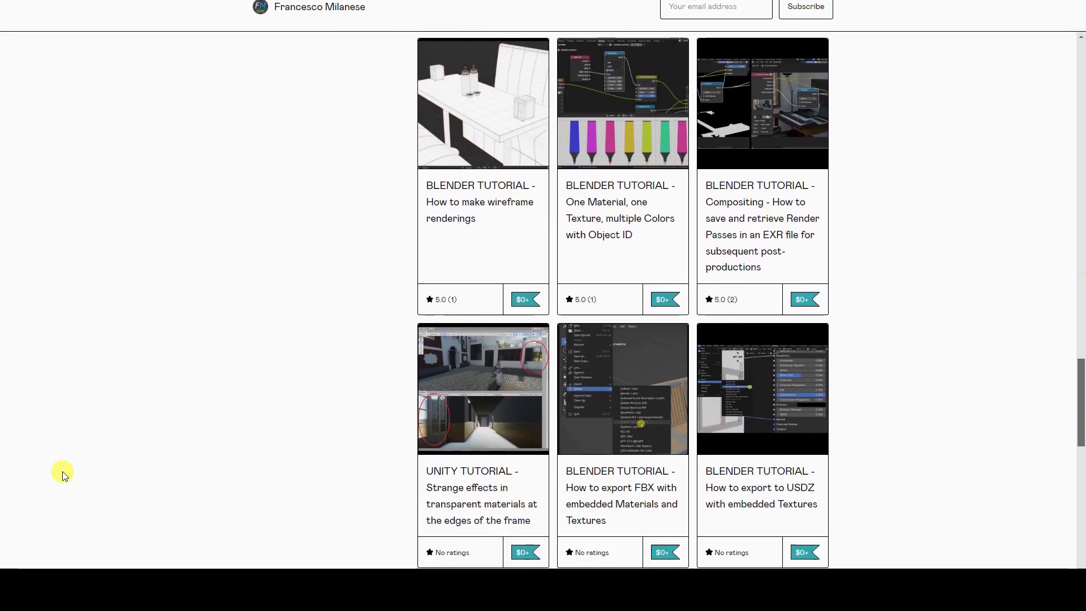
scroll(64, 475, "down", 8)
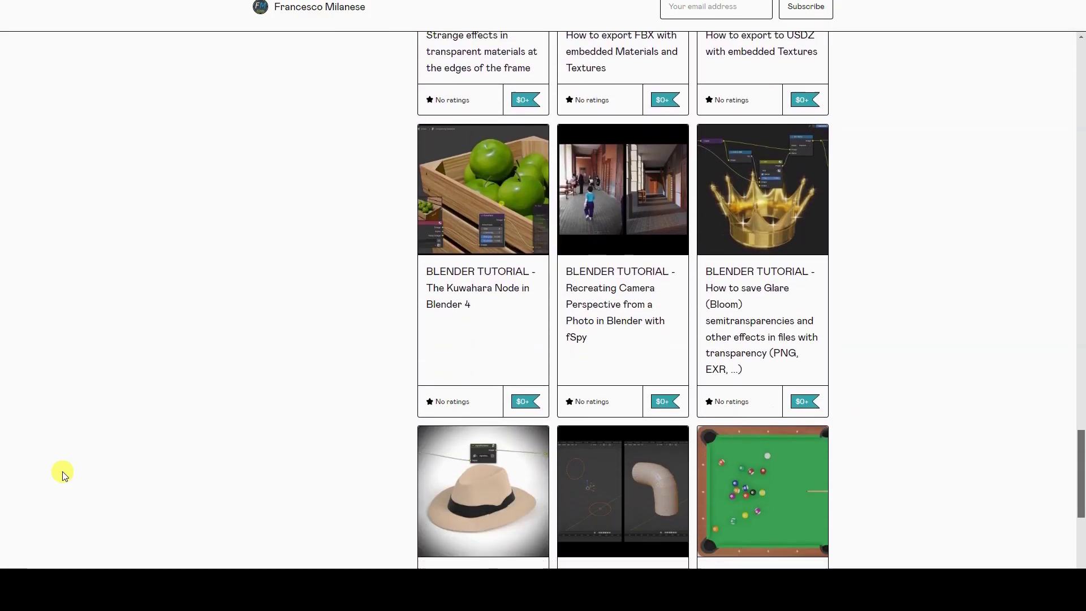
scroll(62, 473, "down", 1)
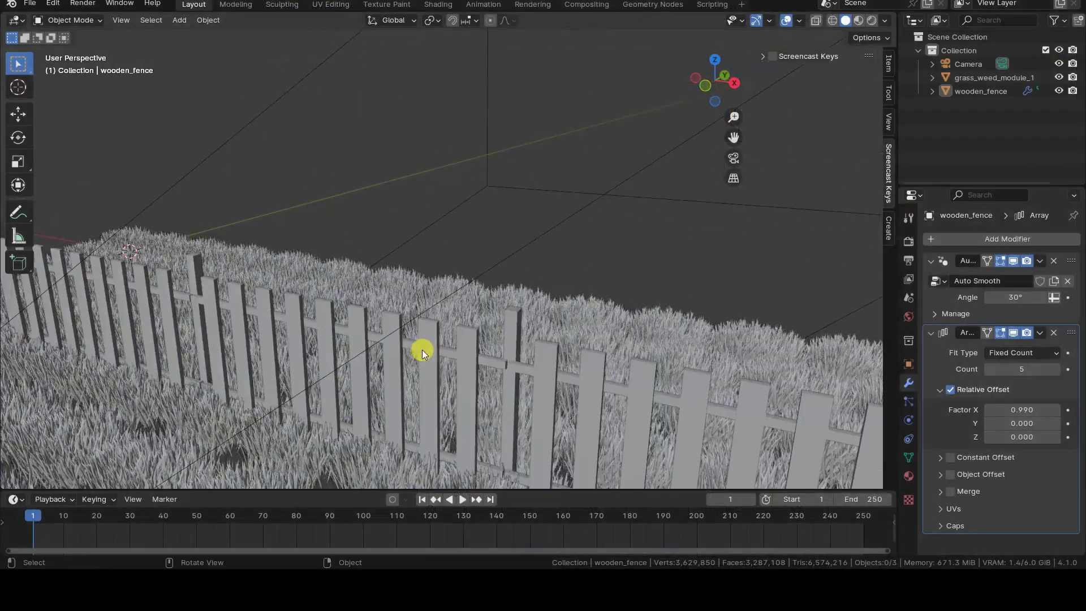
- Select the fence and grass, then view through the camera with the grass filling the frame
scroll(422, 349, "down", 6)
left_click(382, 327)
left_click(375, 395)
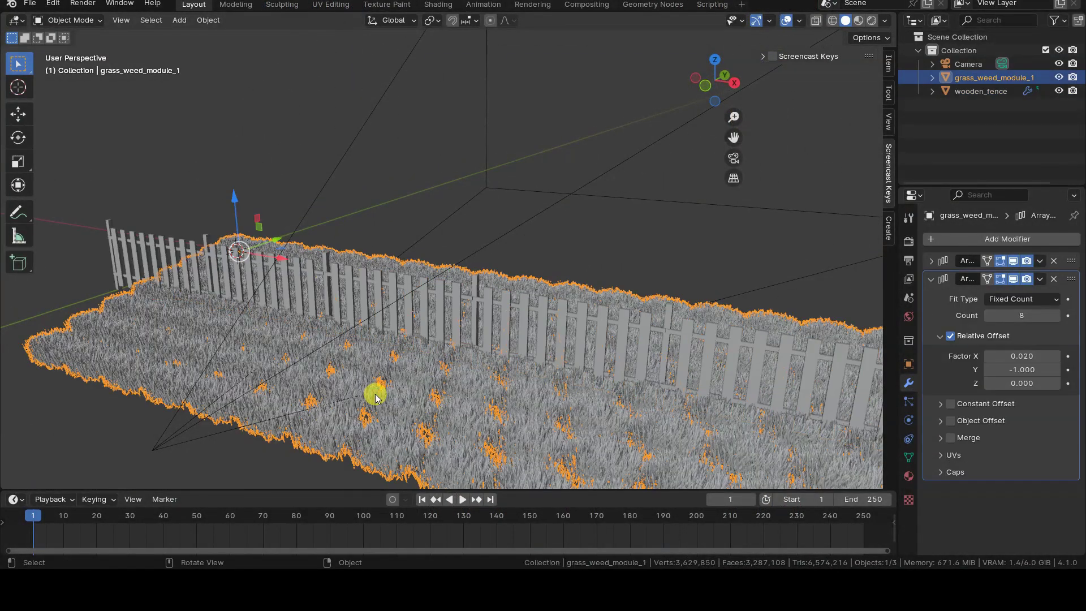
key("KP_0")
left_click_drag(897, 163, 829, 164)
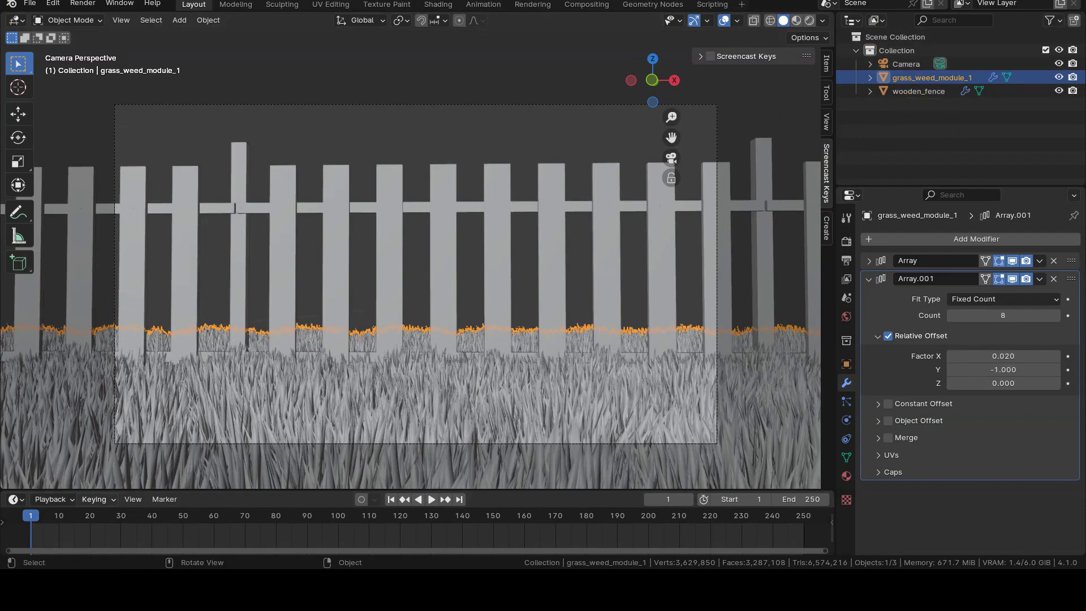
scroll(415, 359, "up", 5)
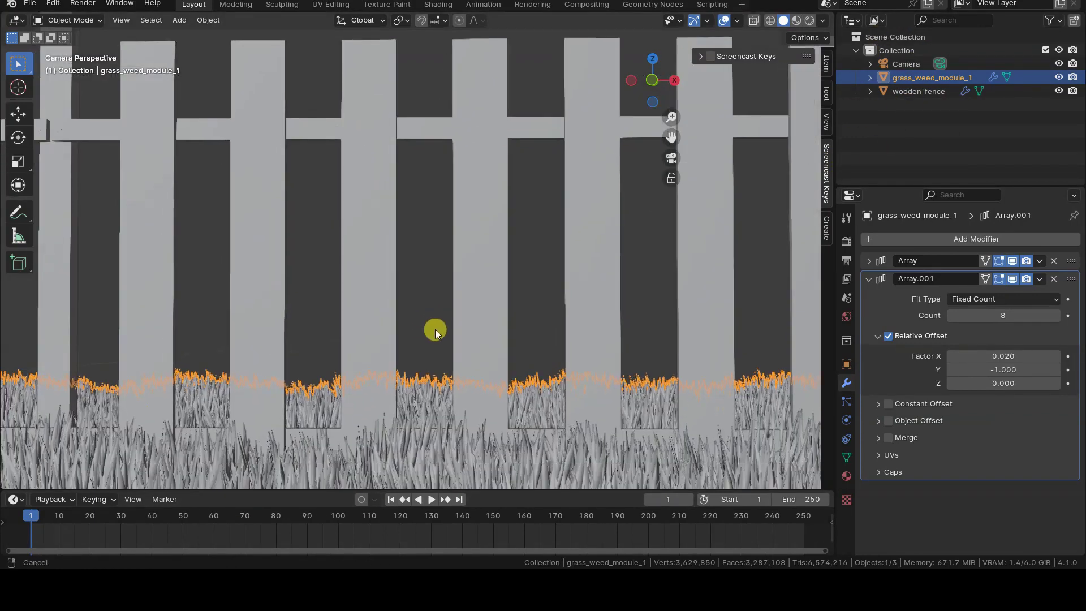
middle_click_drag(435, 329, 493, 225, "shift")
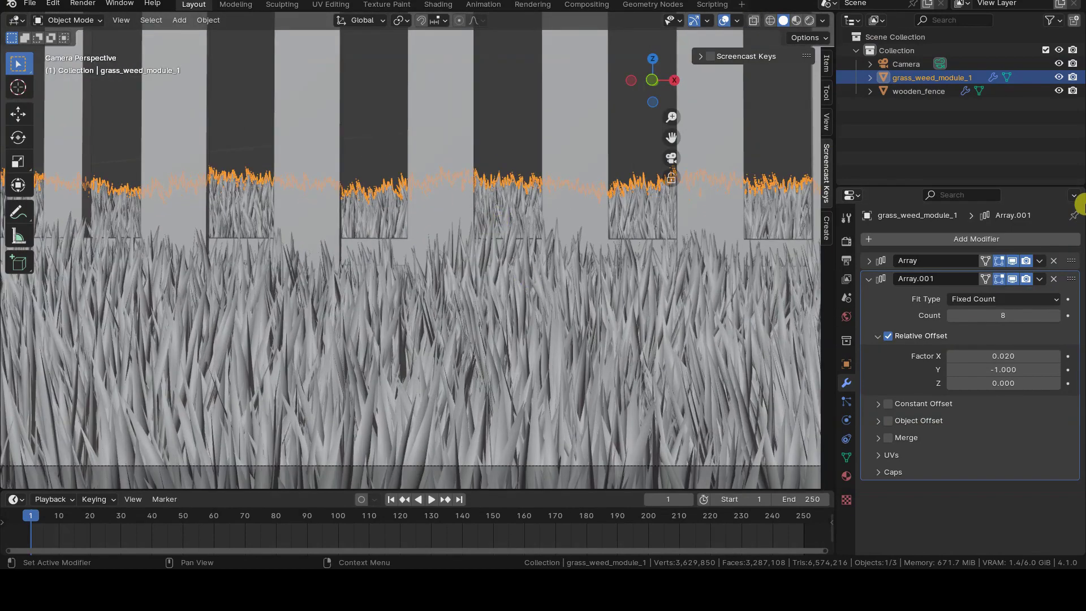
- Merge the Properties area into the Outliner and the Timeline into the viewport, then select Camera
left_click_drag(1079, 188, 866, 333)
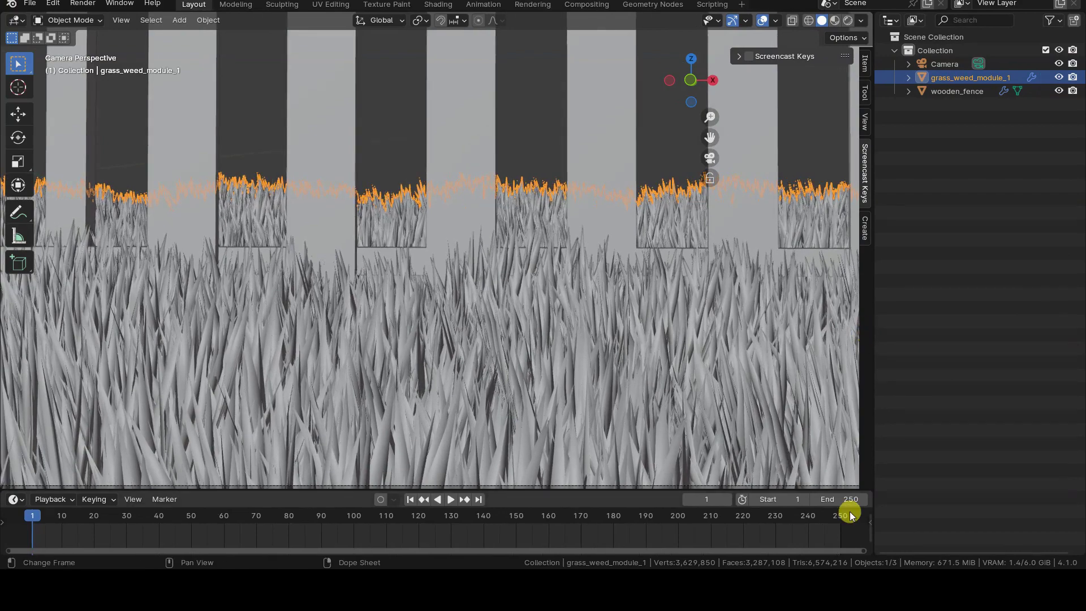
left_click_drag(863, 487, 860, 514)
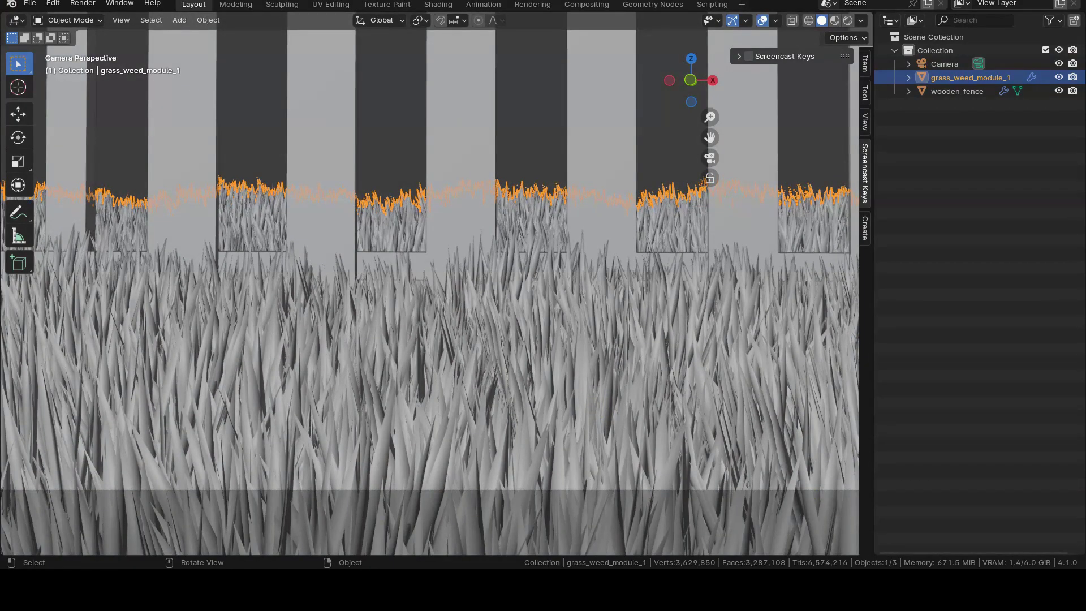
left_click(895, 50)
left_click(897, 50)
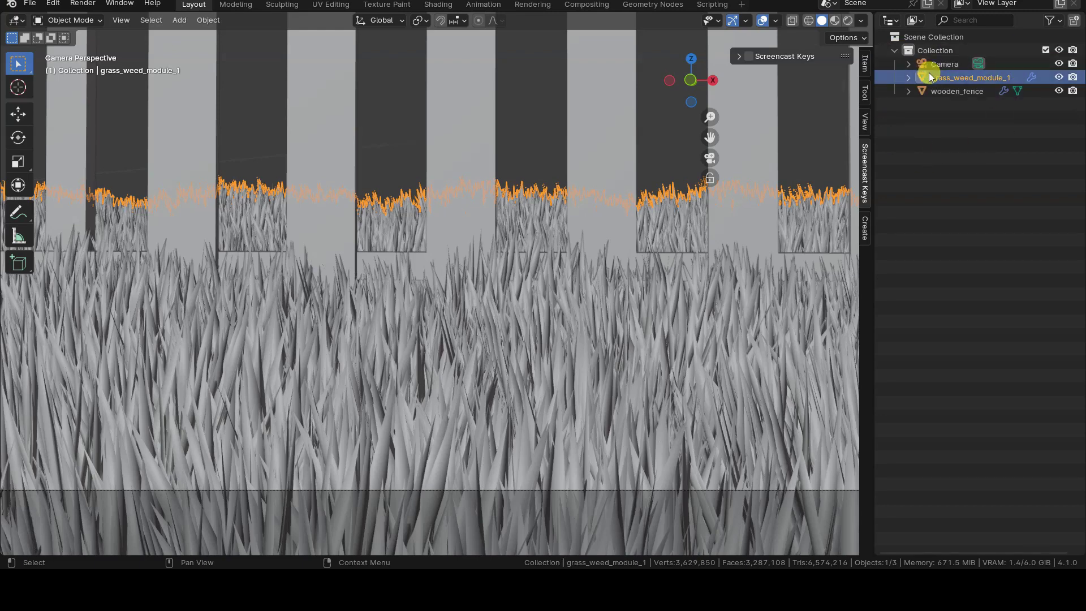
left_click(943, 63)
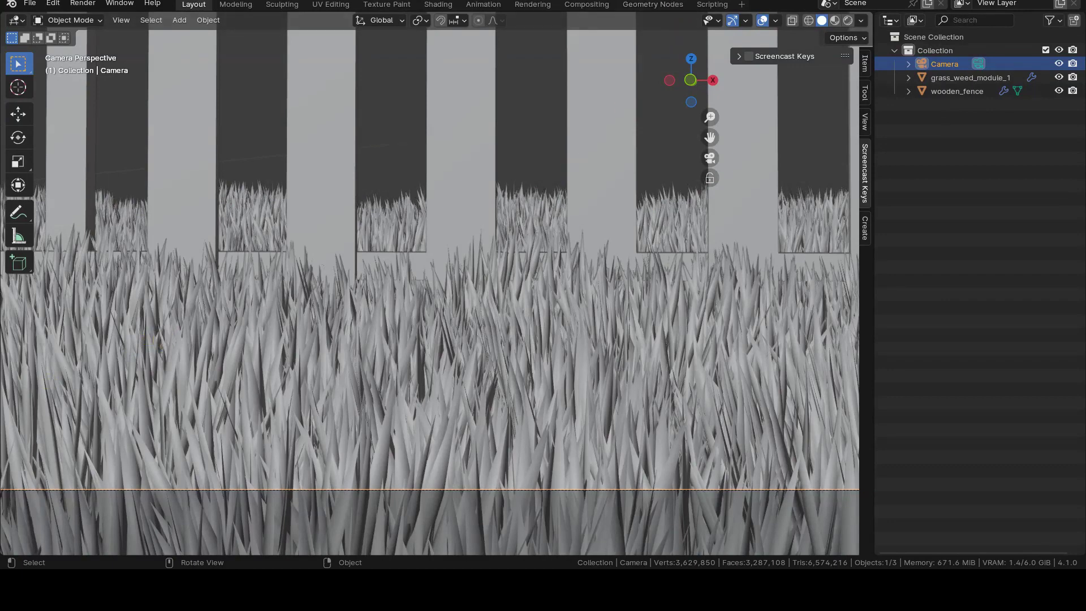
left_click(831, 4)
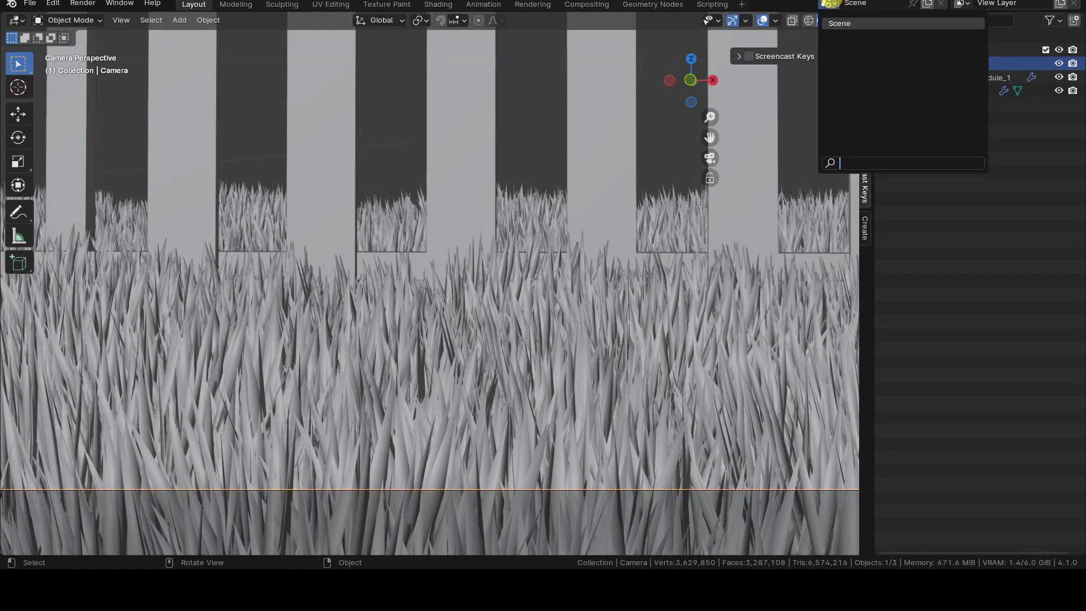
left_click(831, 4)
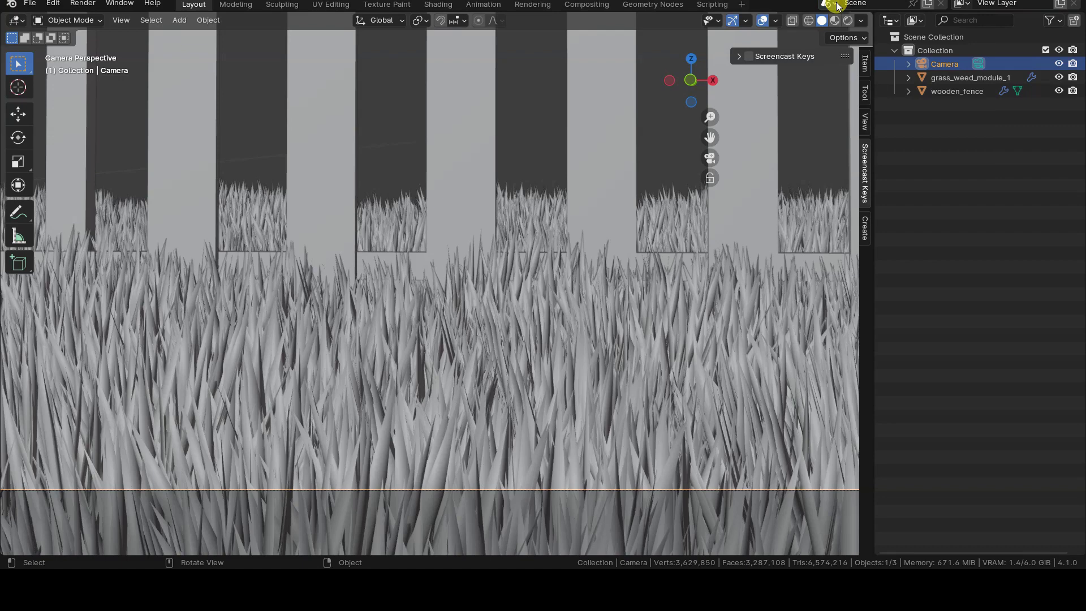
left_click(964, 4)
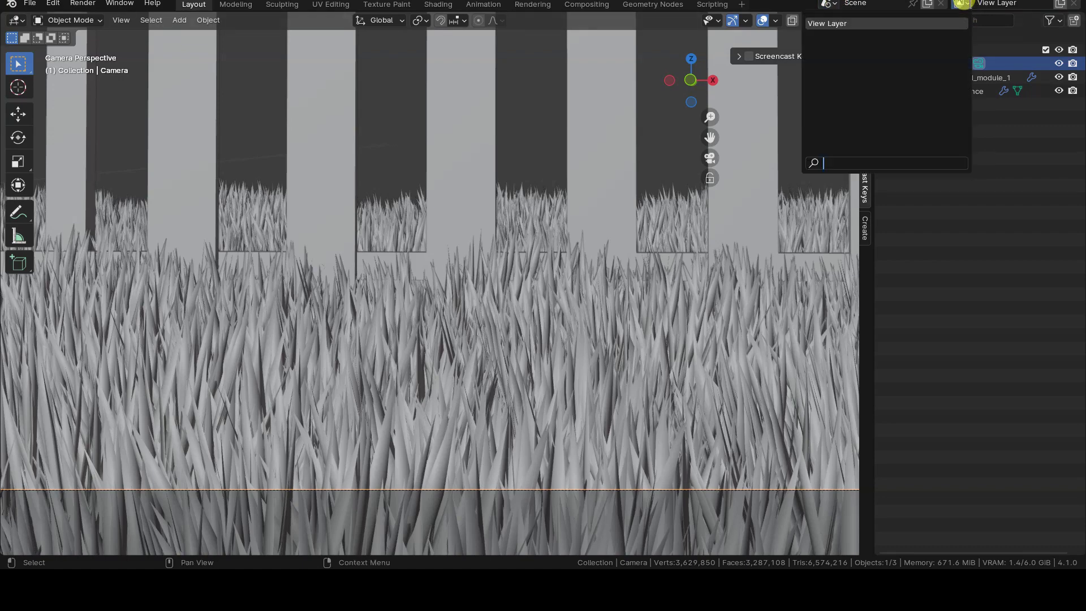
left_click(964, 4)
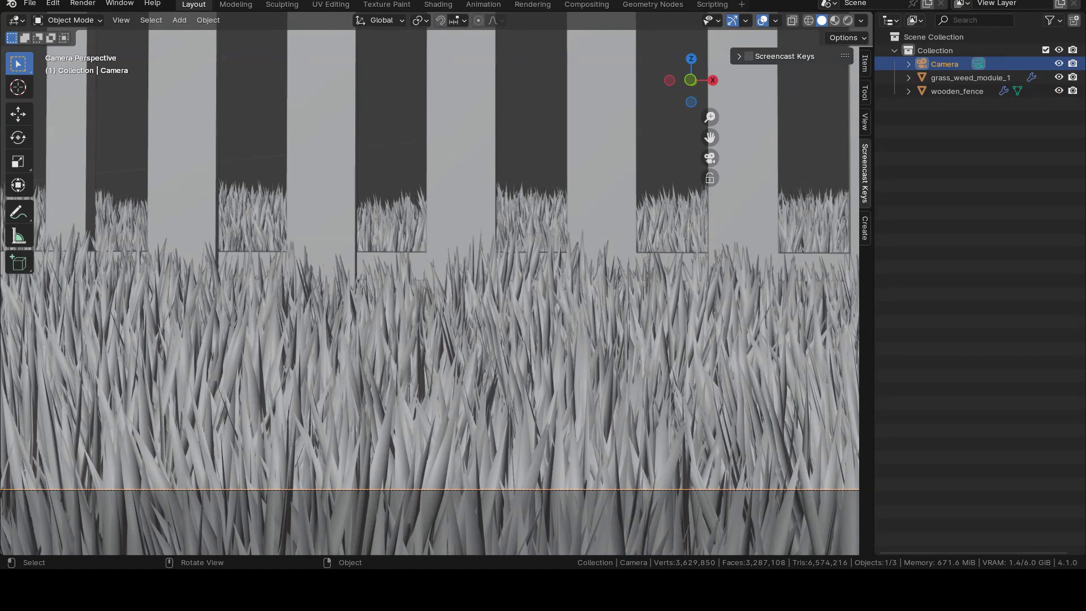
left_click(1046, 51)
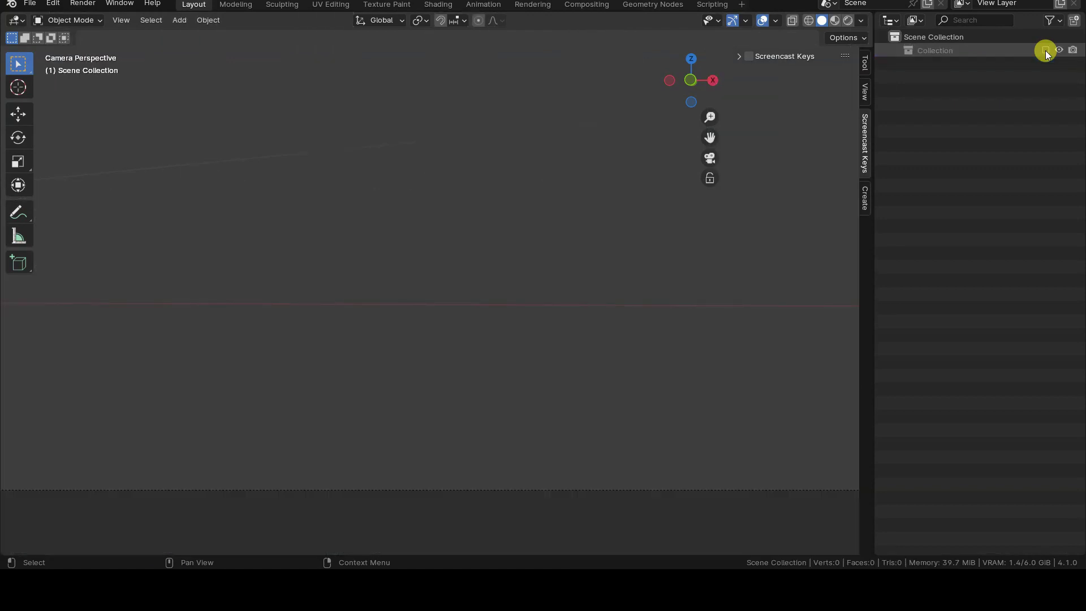
left_click(1045, 51)
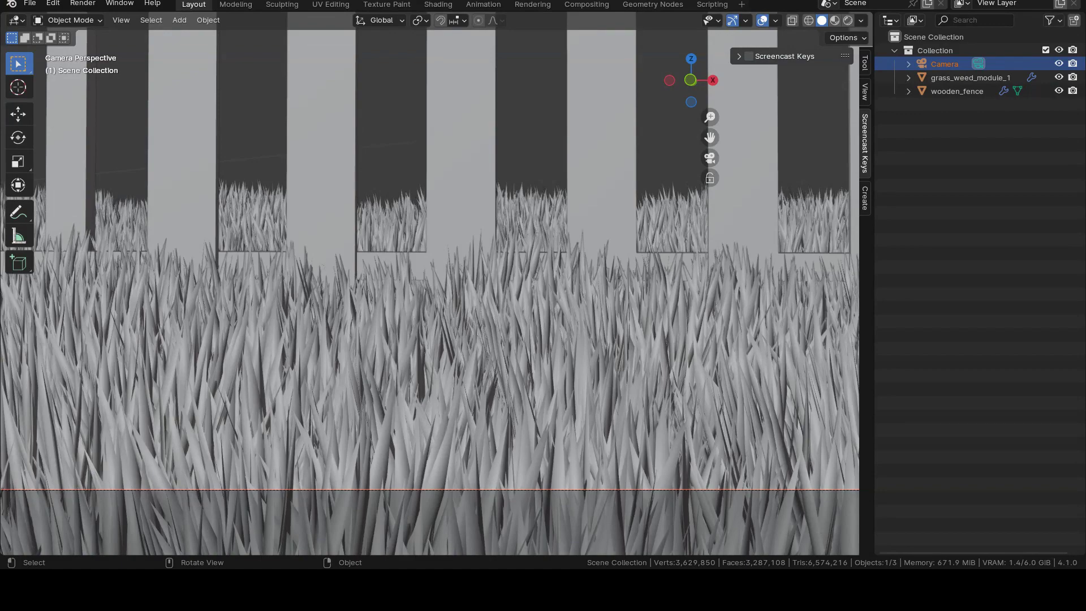
- Recenter the camera view, then rename the view layer and the Outliner's Collection to 'Grass'
scroll(395, 356, "down", 5)
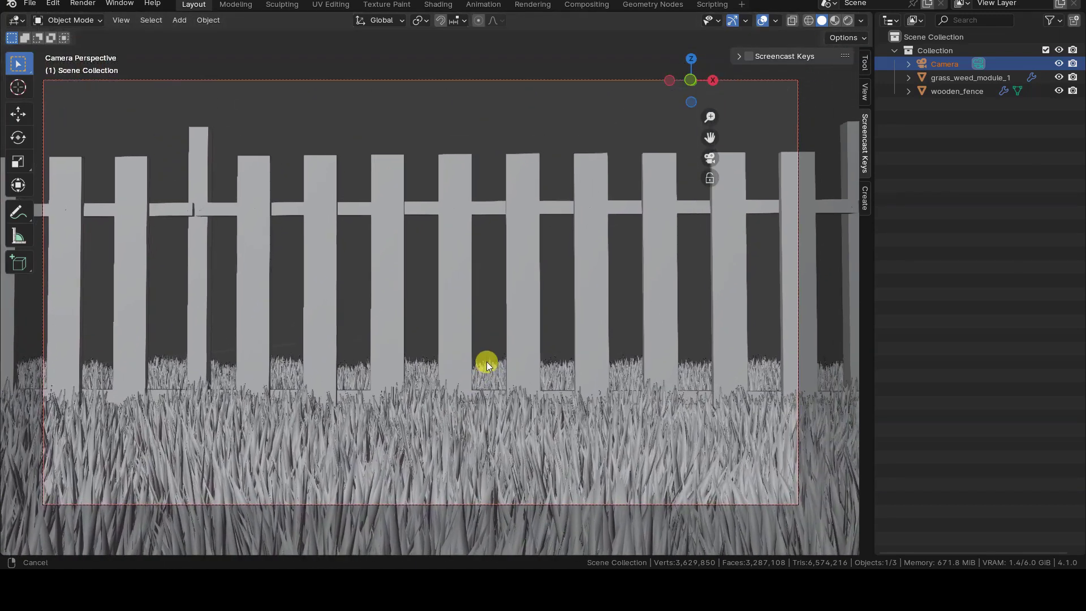
middle_click_drag(487, 362, 499, 372, "shift")
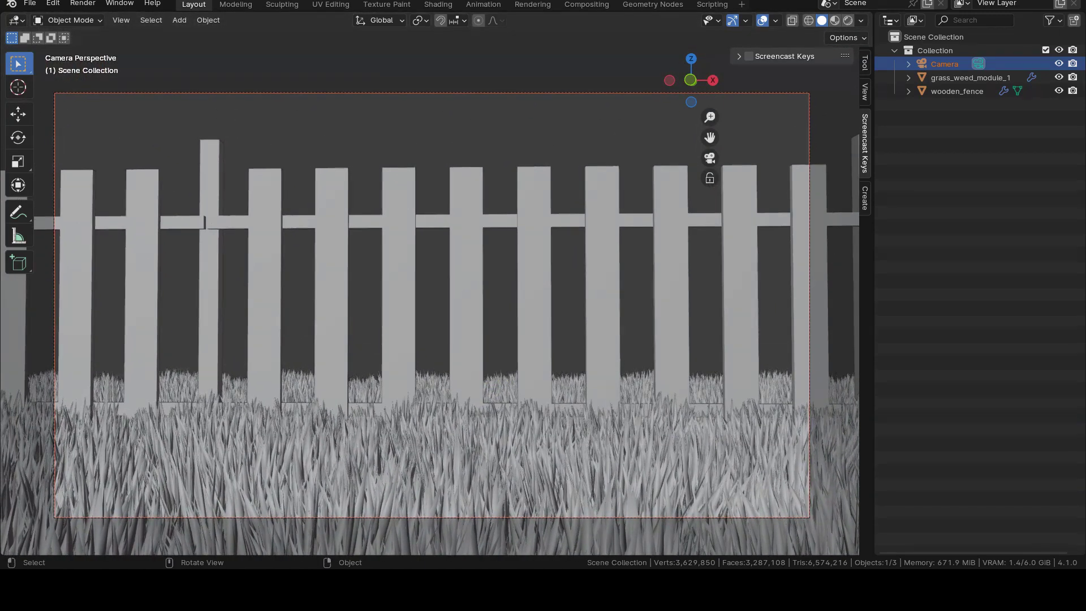
double_click(995, 4)
double_click(937, 49)
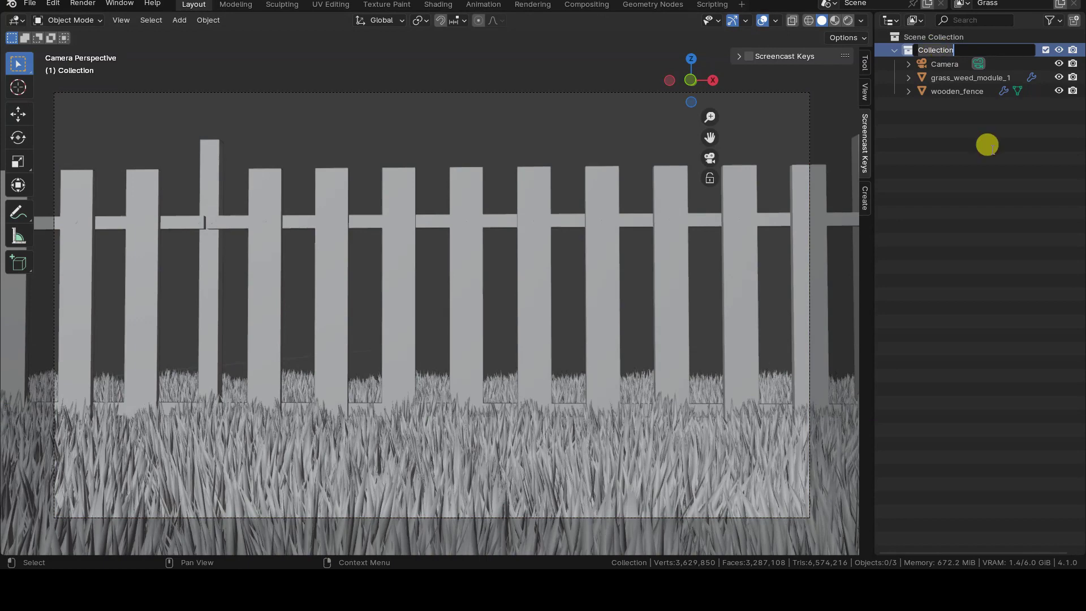
type("Grass")
key("Return")
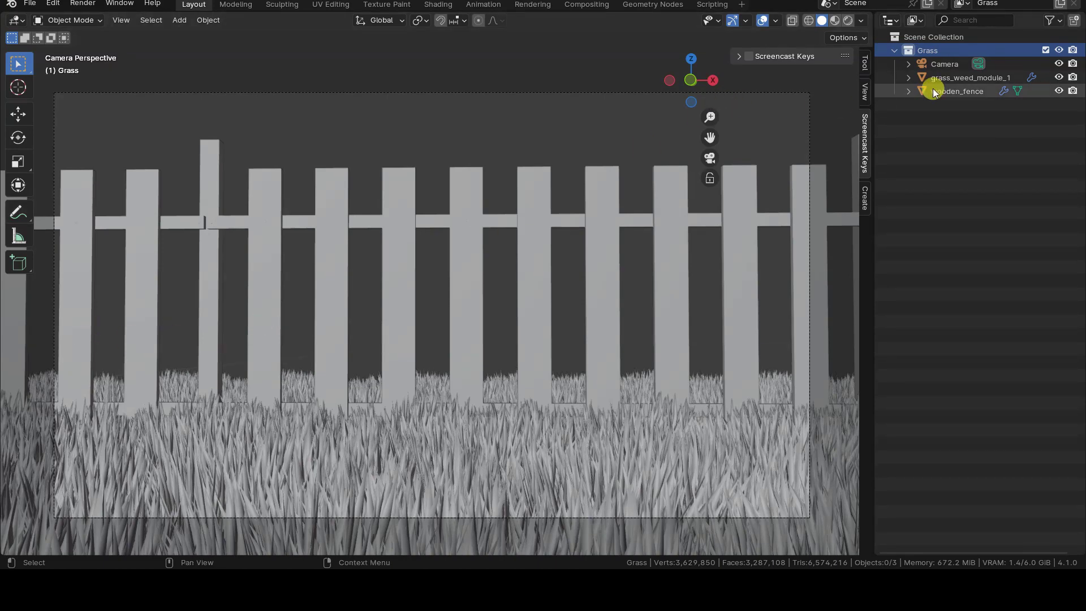
- Add a blank view layer Grass_001 with the Grass collection excluded, and start renaming it
left_click(1060, 8)
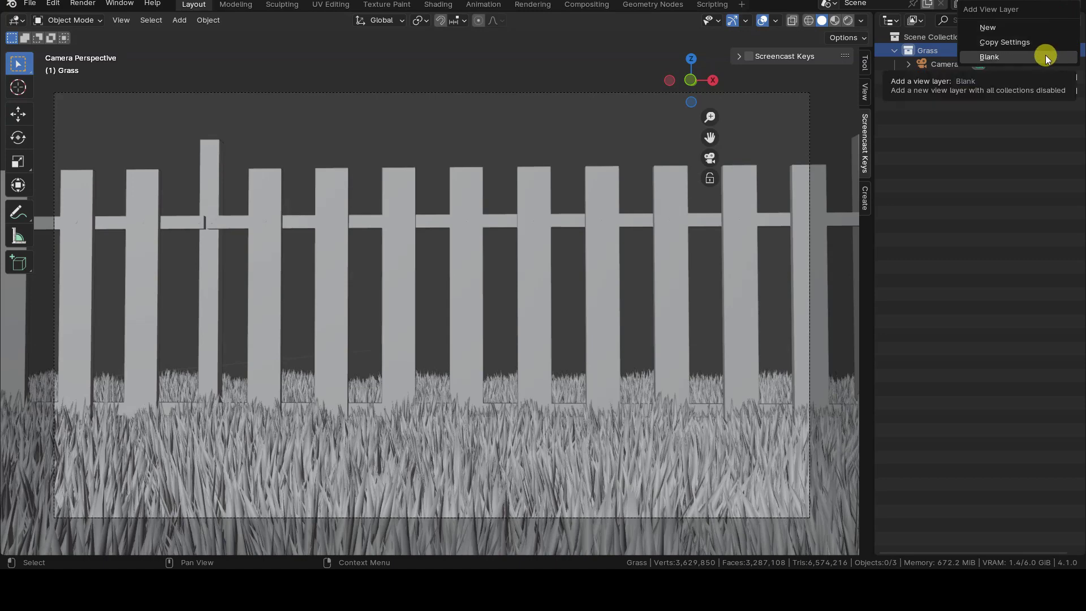
left_click(1045, 57)
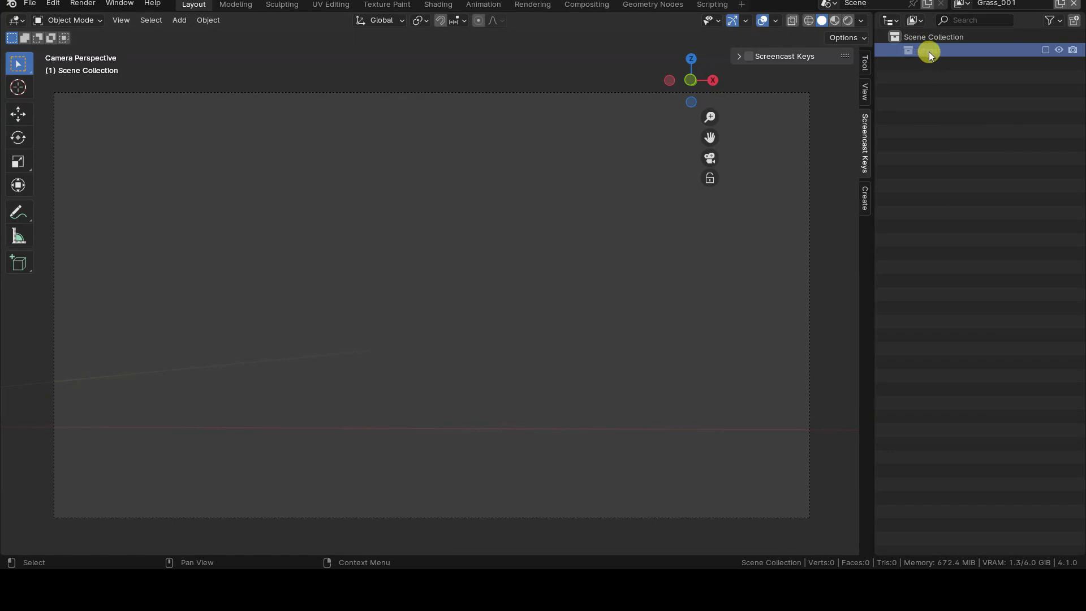
left_click(1045, 50)
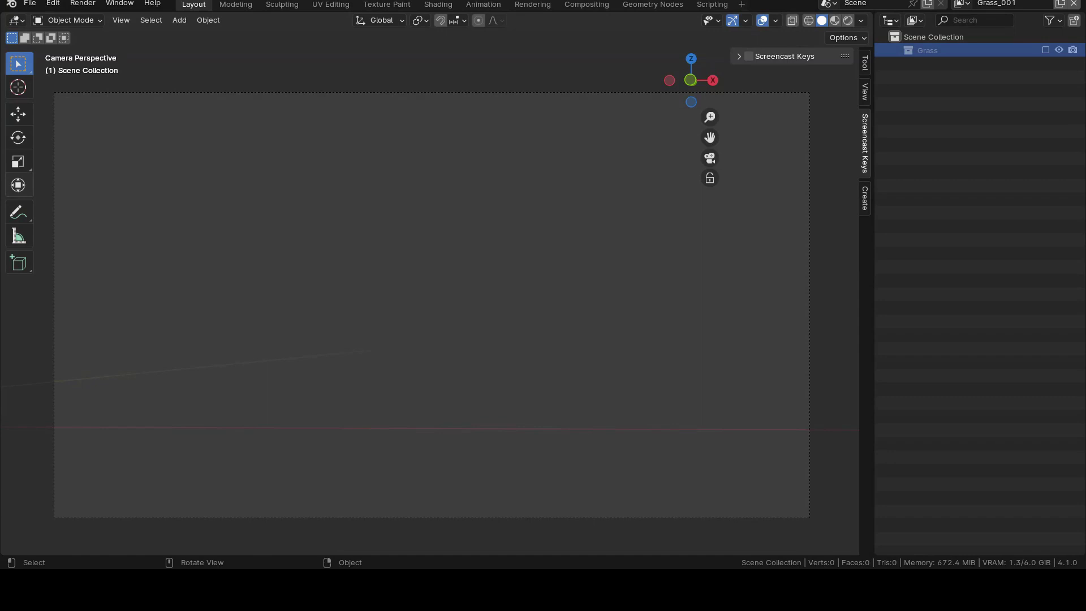
left_click(998, 4)
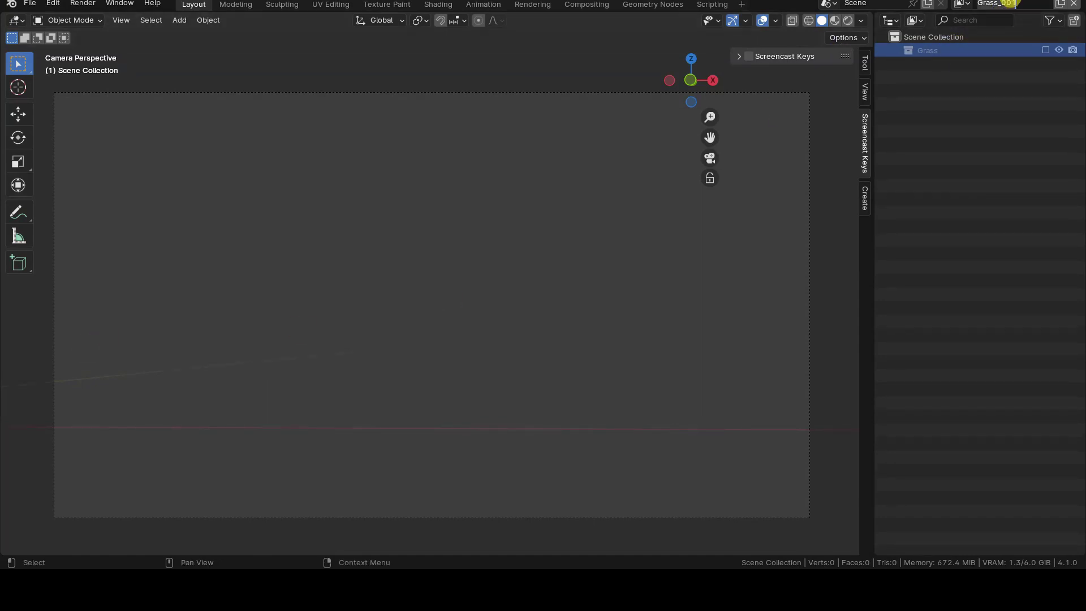
- Name the new view layer 'Fence' and switch back to the Grass view layer
type("Fence")
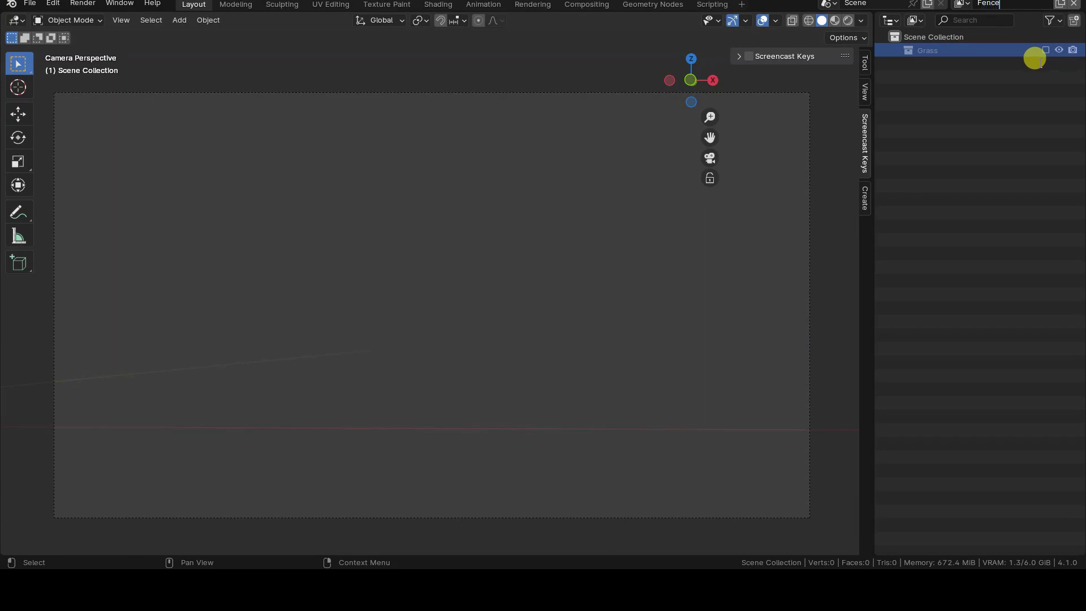
left_click(961, 3)
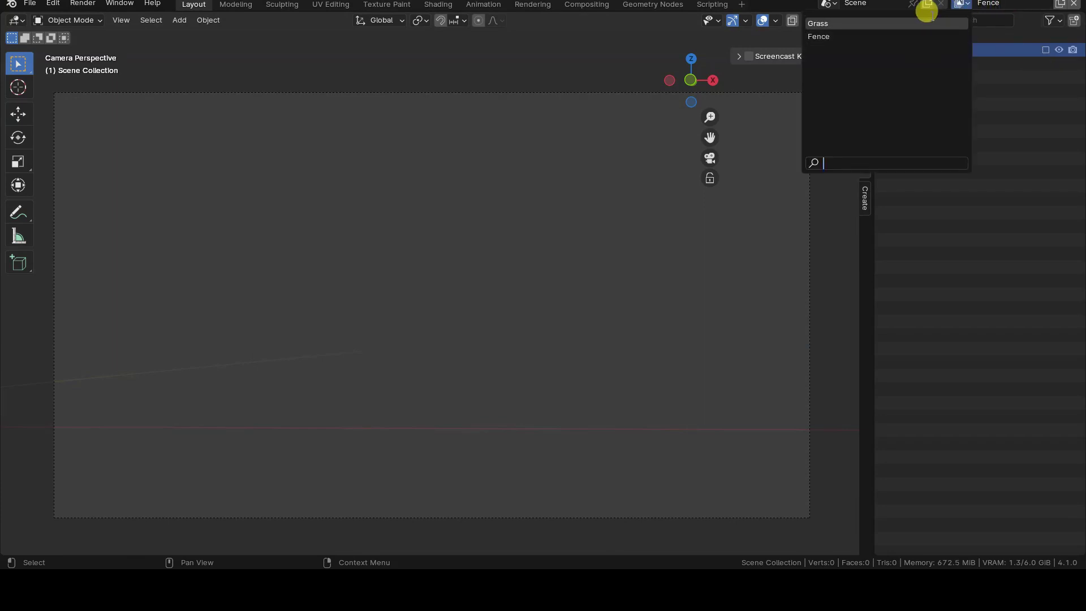
left_click(966, 2)
left_click(966, 1)
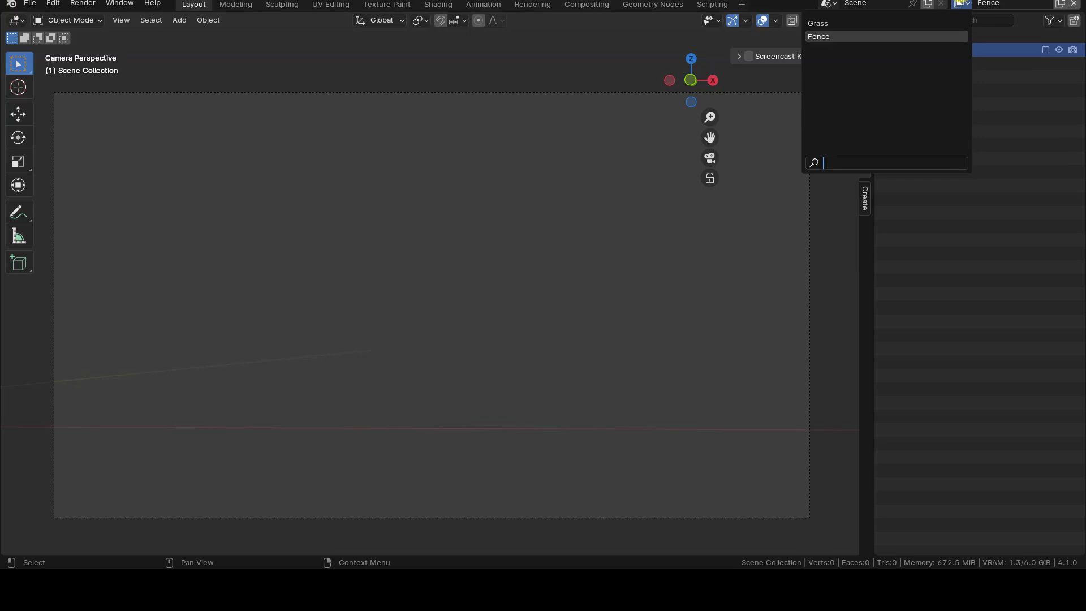
left_click(870, 23)
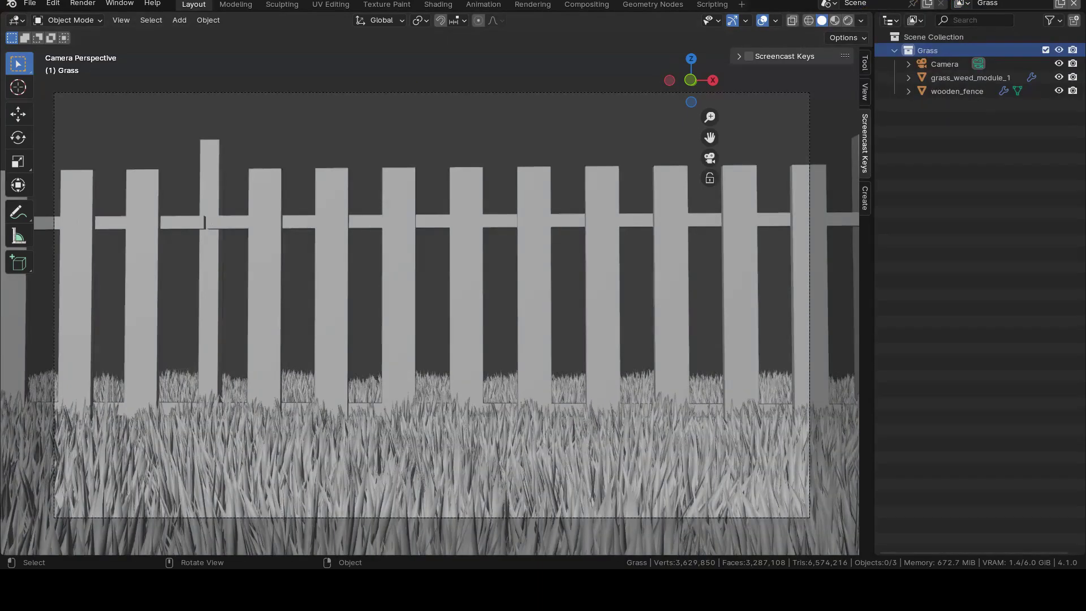
- Move wooden_fence into a new collection named 'Fence'
left_click(968, 91)
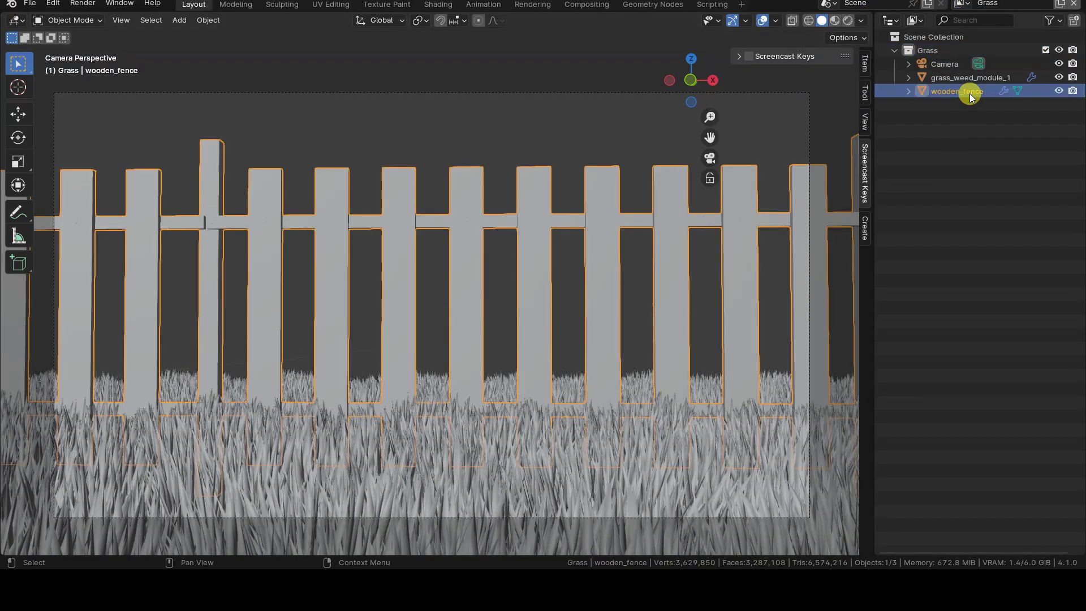
key("m")
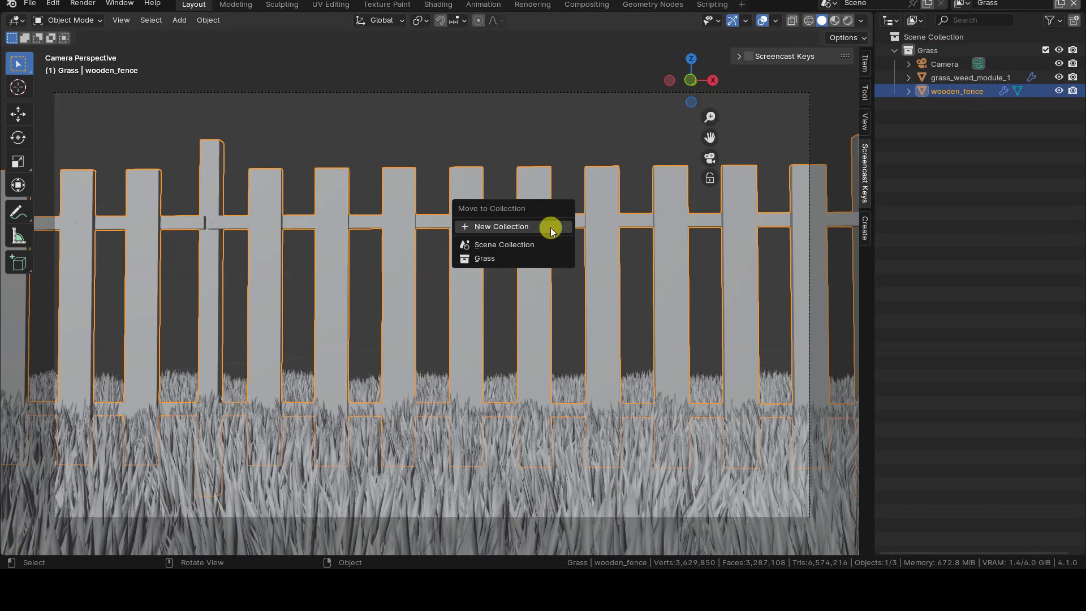
left_click(550, 228)
type("Fenc")
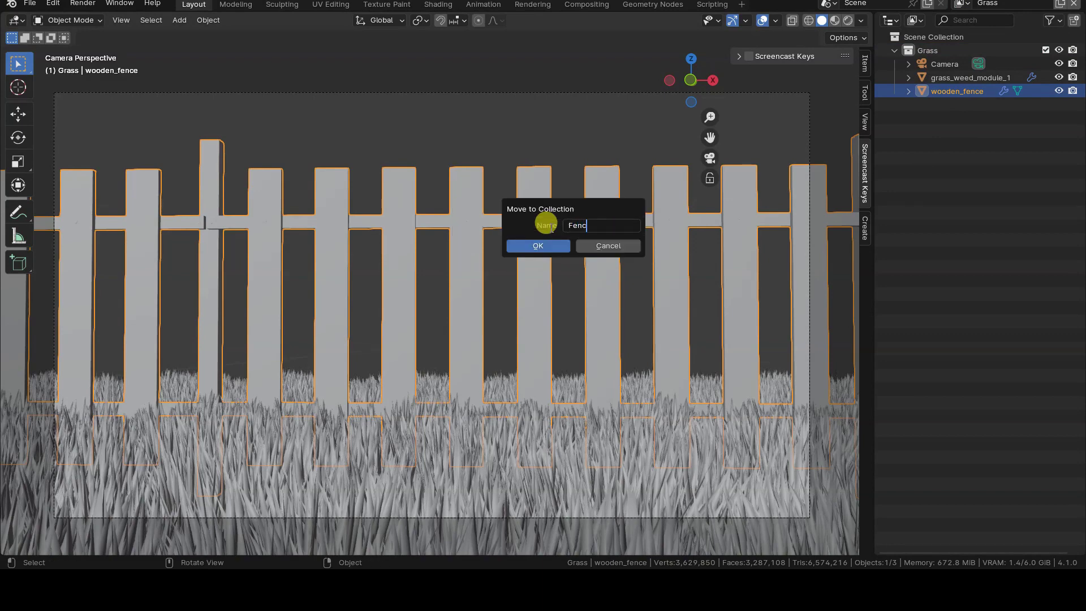
type("e")
key("Return")
left_click(537, 246)
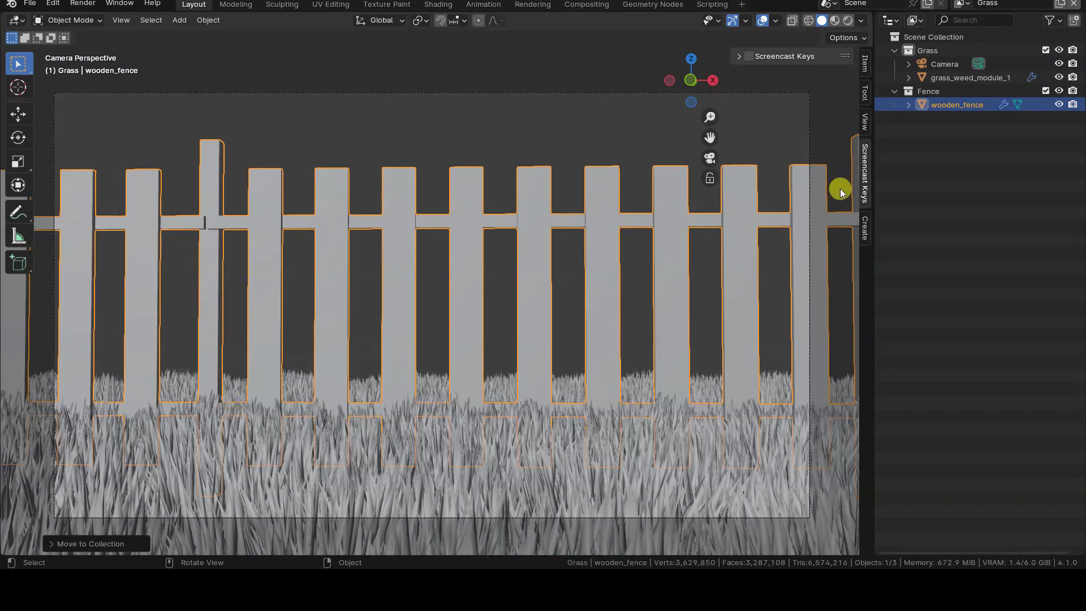
left_click(894, 50)
- Exclude the Fence collection from the Grass view layer
left_click(895, 63)
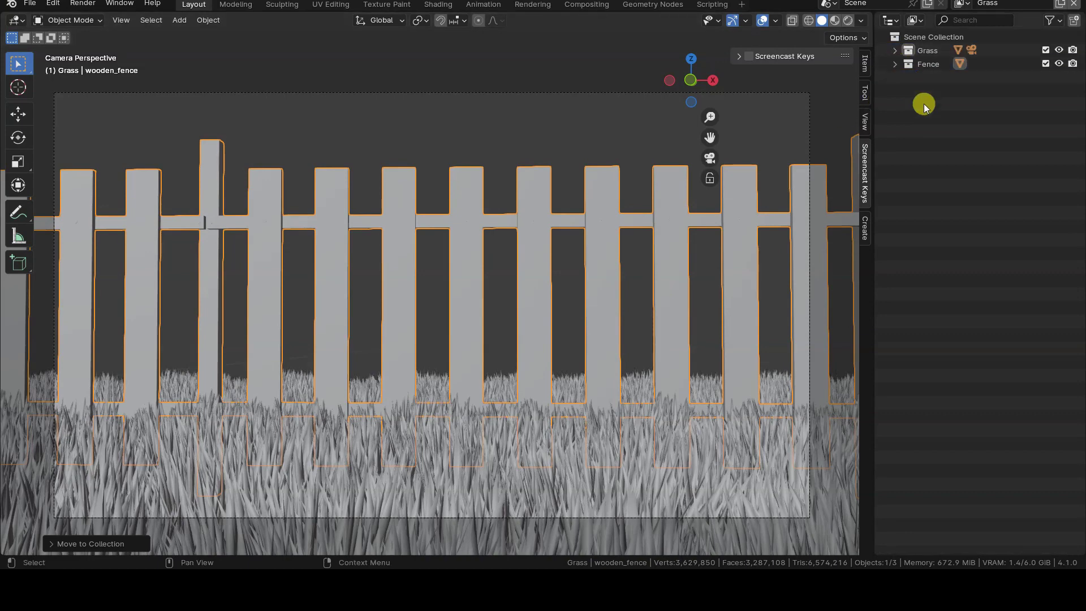
left_click(894, 51)
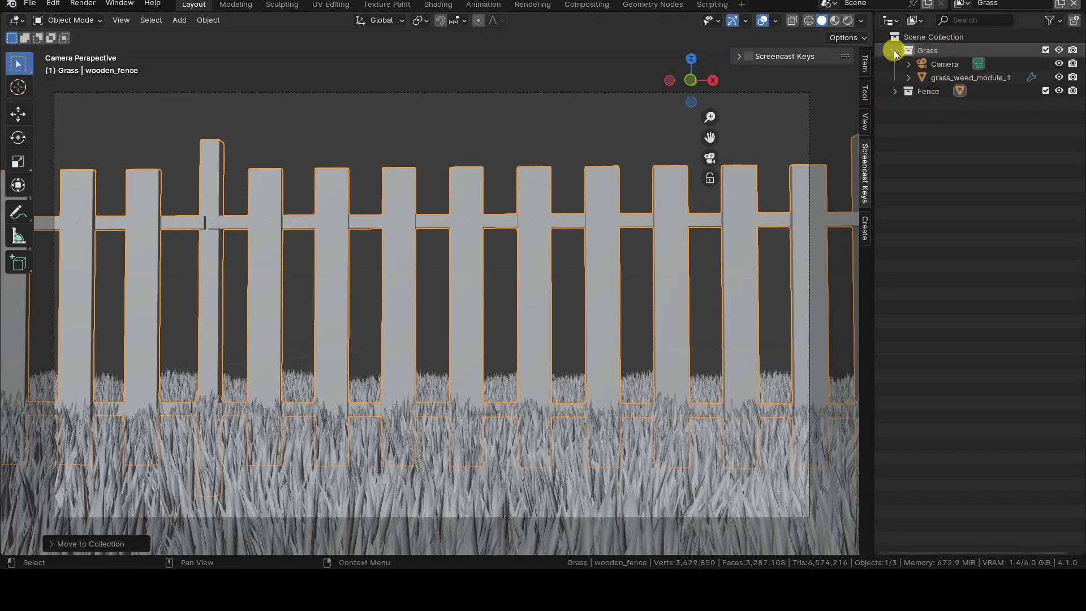
left_click(894, 91)
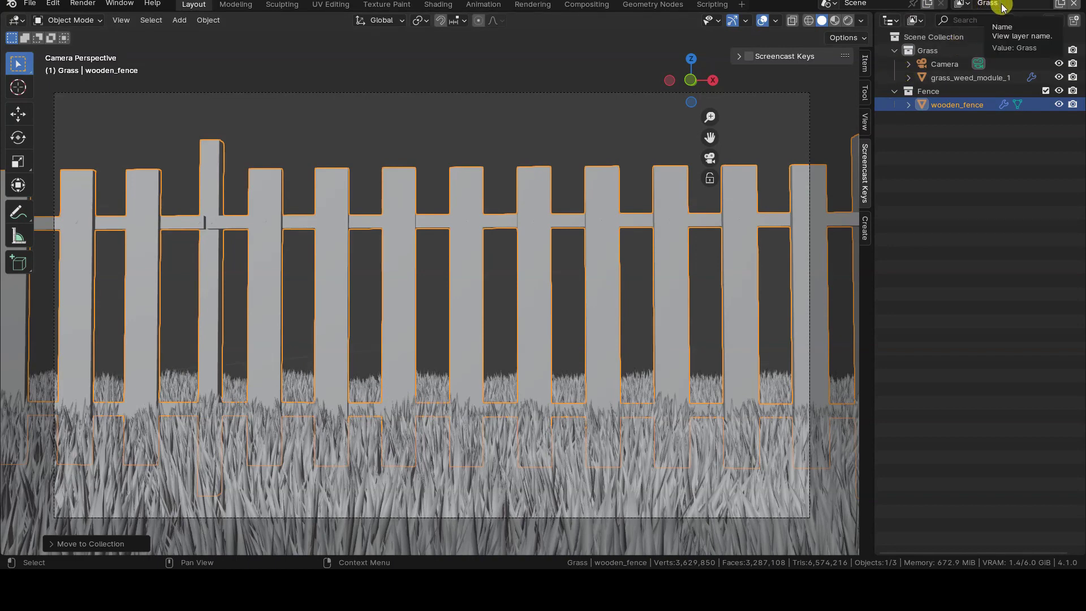
left_click(1046, 92)
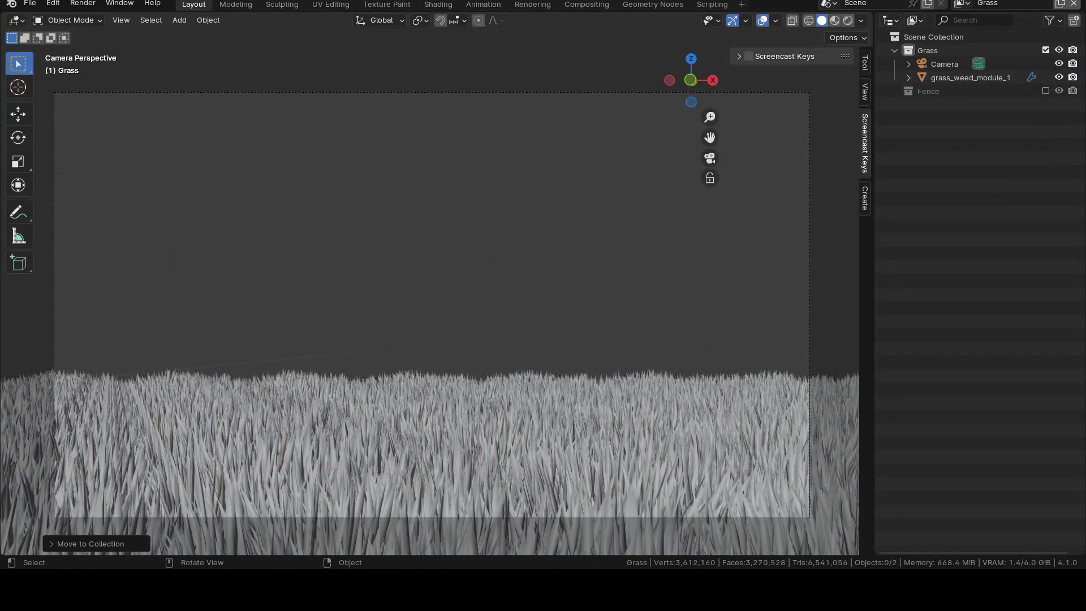
- In the Fence view layer, toggle the Fence collection's exclude checkbox off and back on
left_click(968, 9)
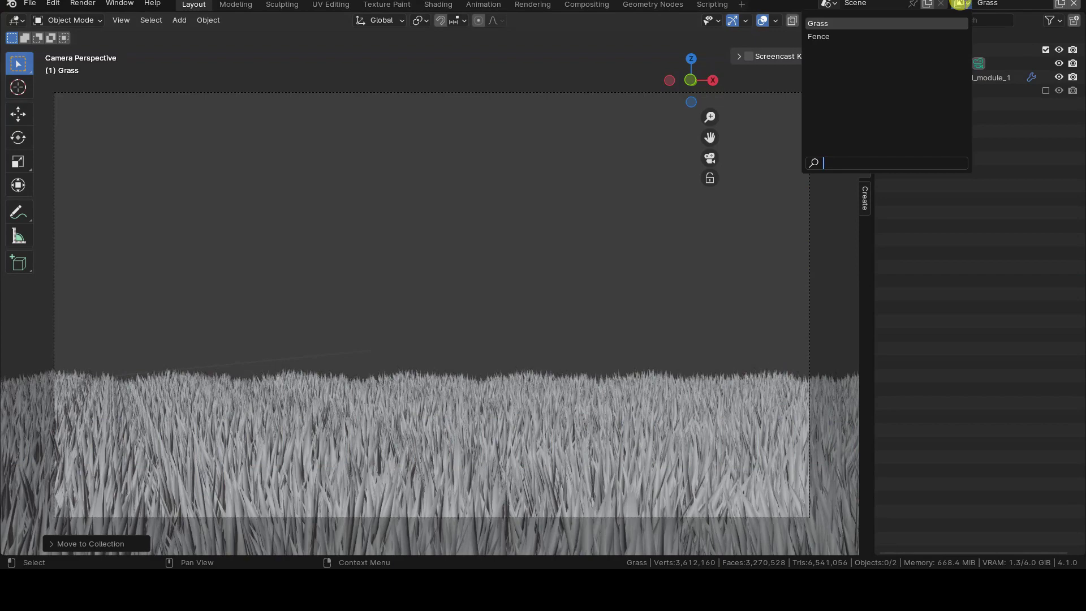
left_click(940, 36)
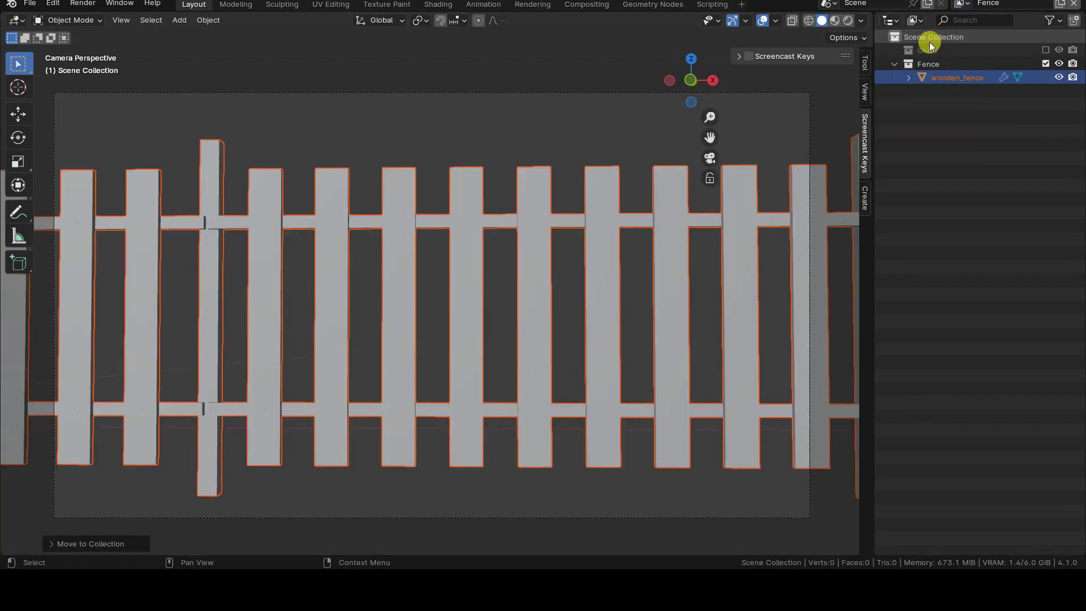
left_click(895, 63)
left_click(1046, 63)
left_click(1045, 63)
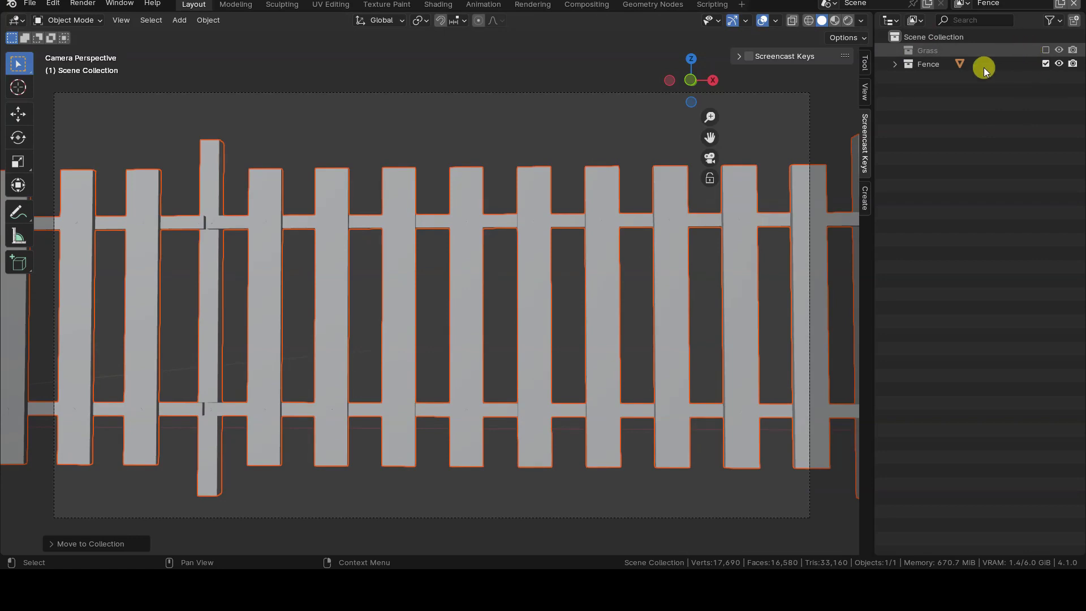
left_click(895, 63)
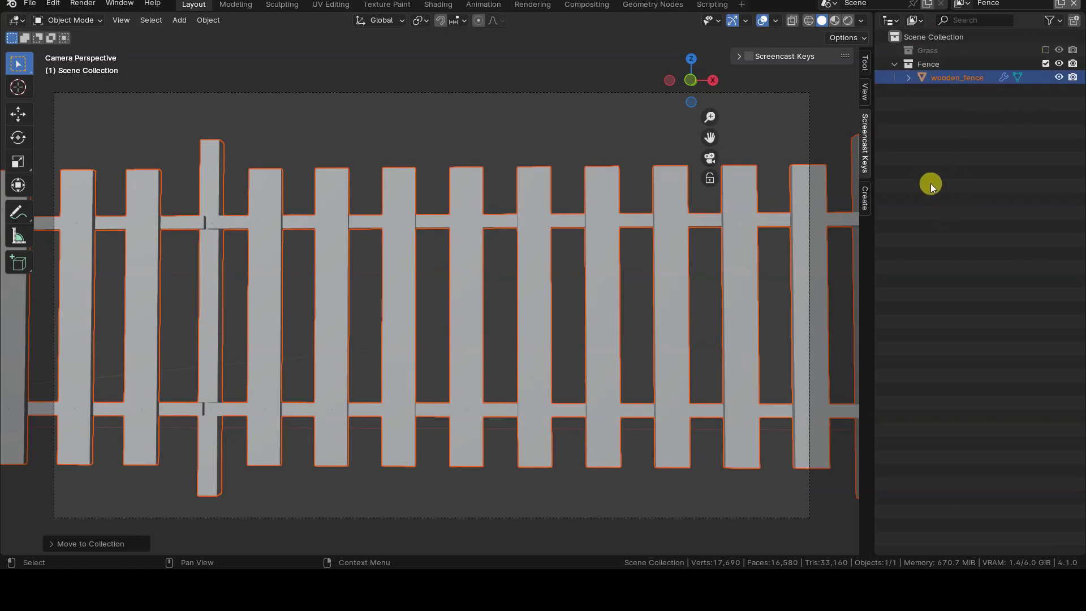
- Switch back and forth between the Grass and Fence view layers to compare them
left_click(966, 4)
left_click(943, 18)
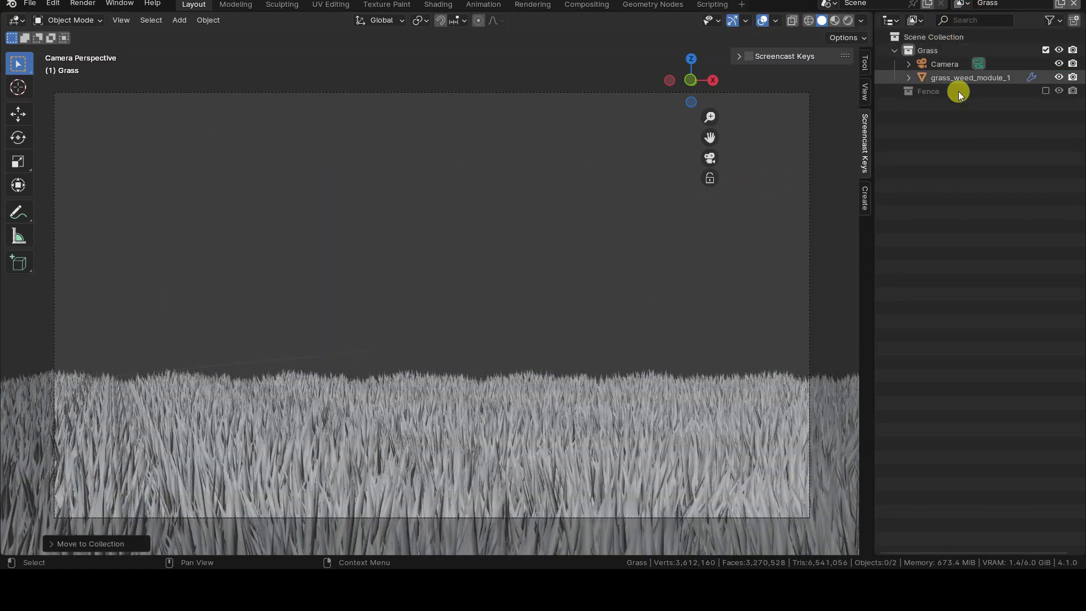
left_click(961, 5)
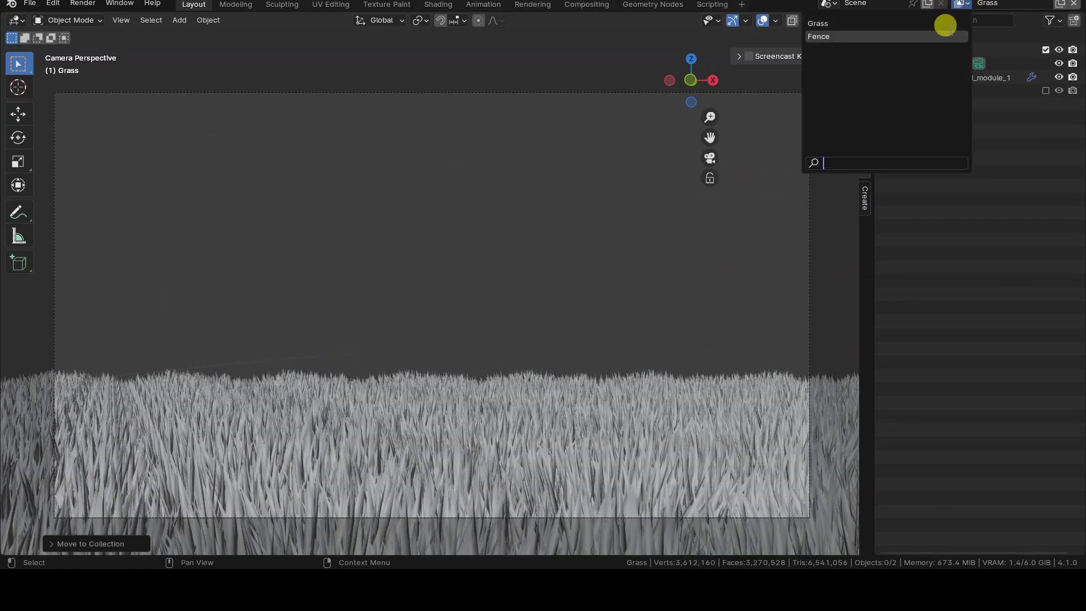
left_click(936, 35)
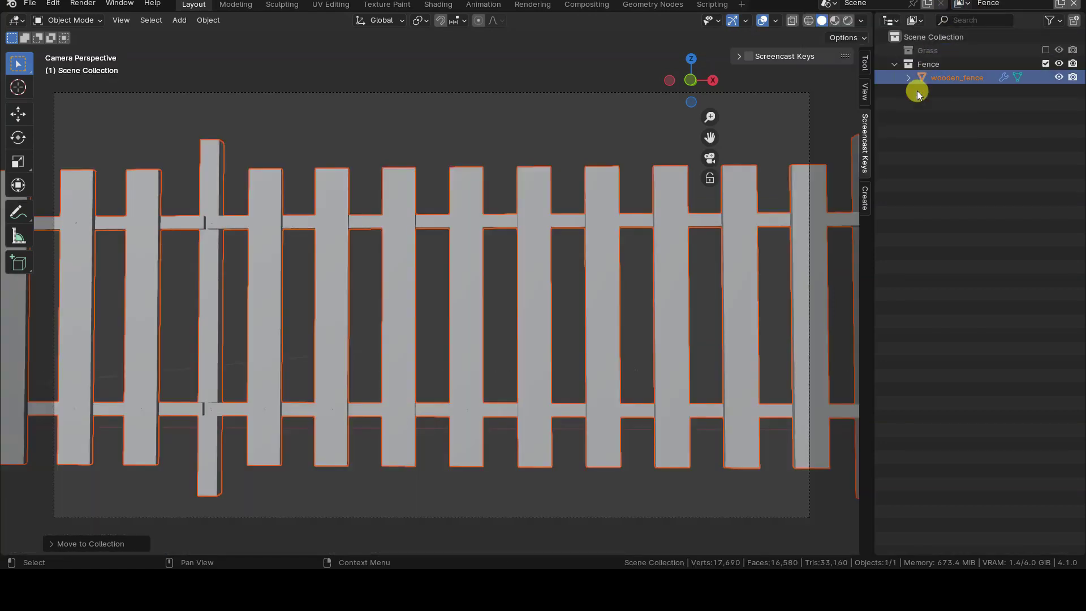
left_click(964, 7)
left_click(937, 20)
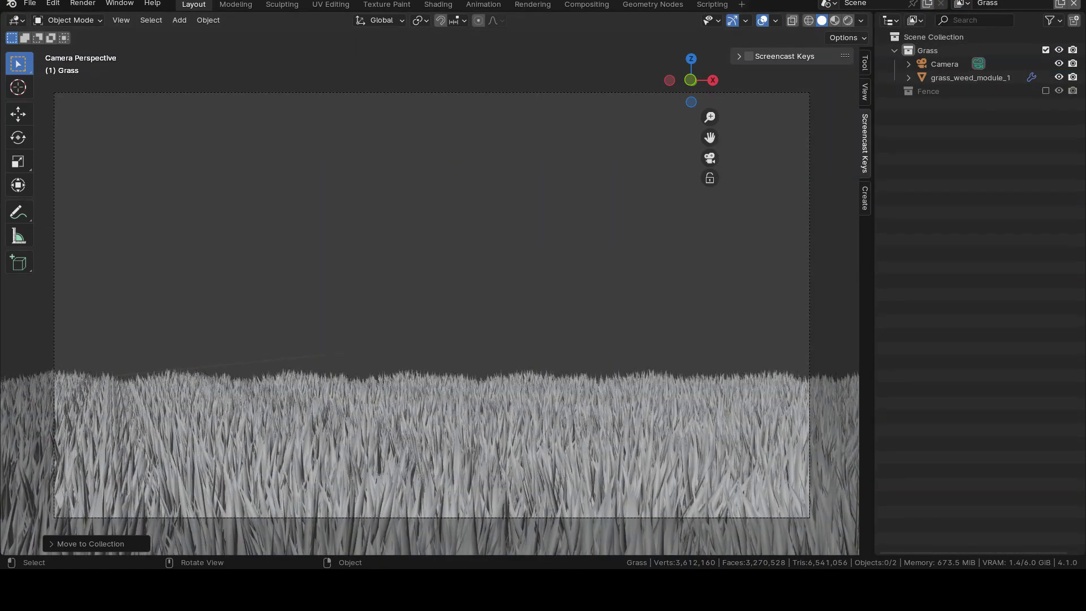
left_click(964, 5)
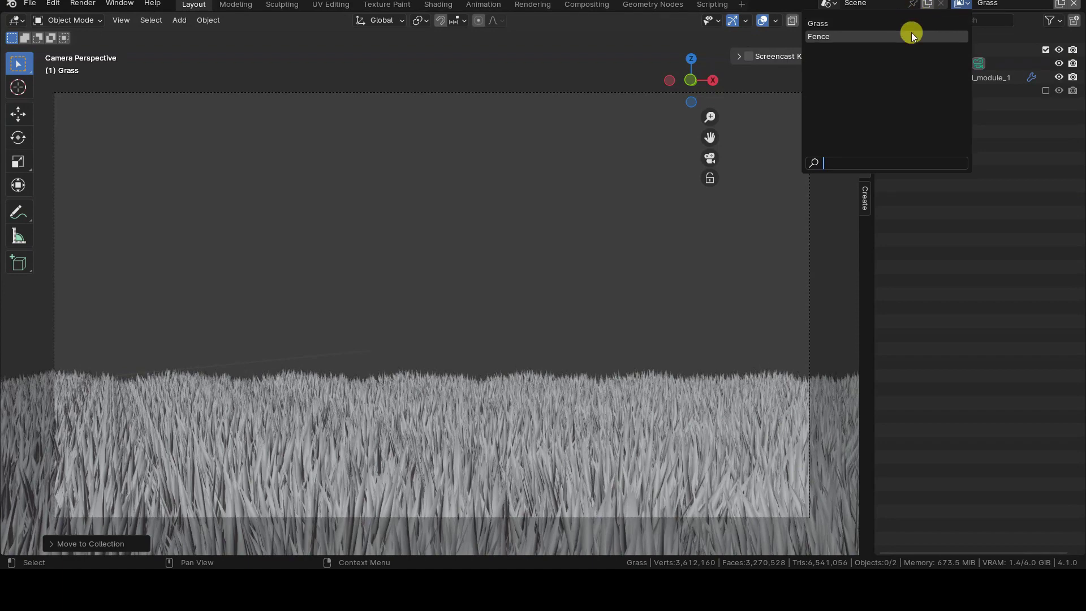
- Switch to the Fence view layer and split the Outliner to show a Properties editor's view layer settings
left_click(909, 34)
left_click_drag(1078, 16, 1058, 230)
left_click(888, 238)
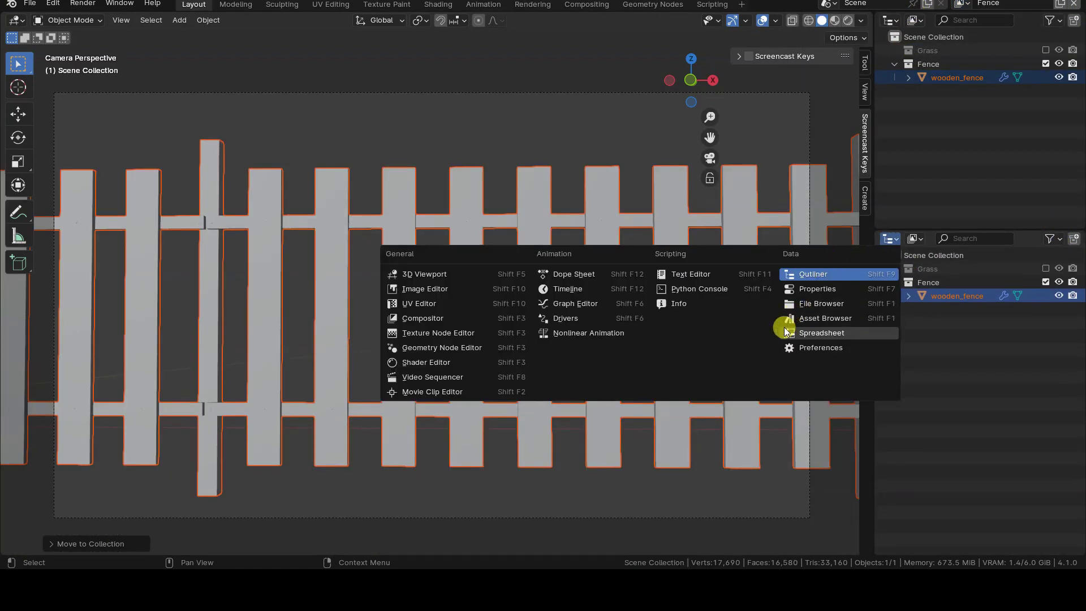
left_click(828, 288)
left_click_drag(935, 231, 930, 181)
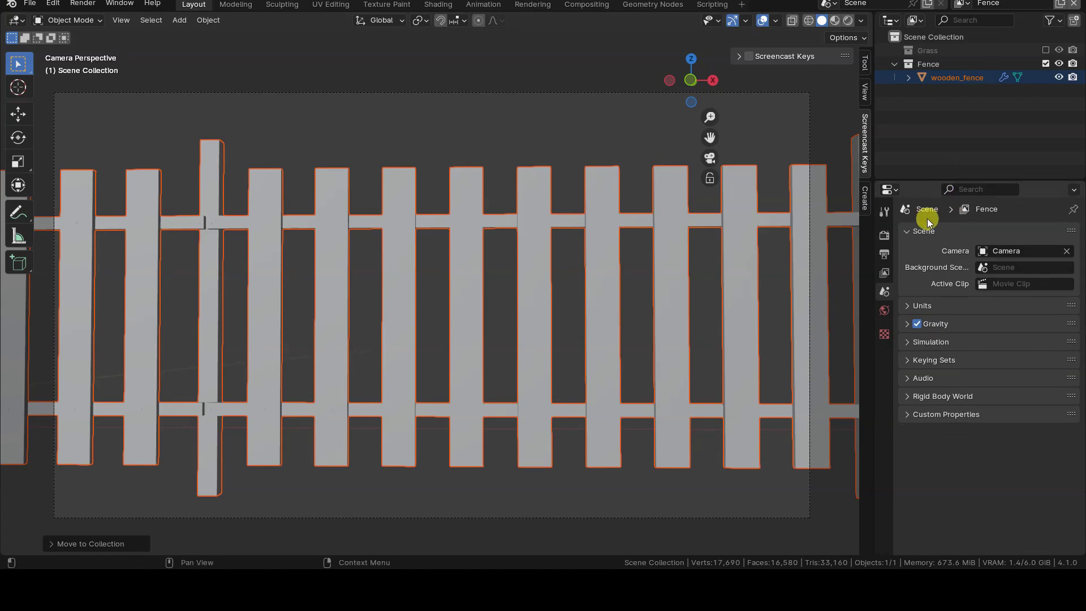
left_click(884, 277)
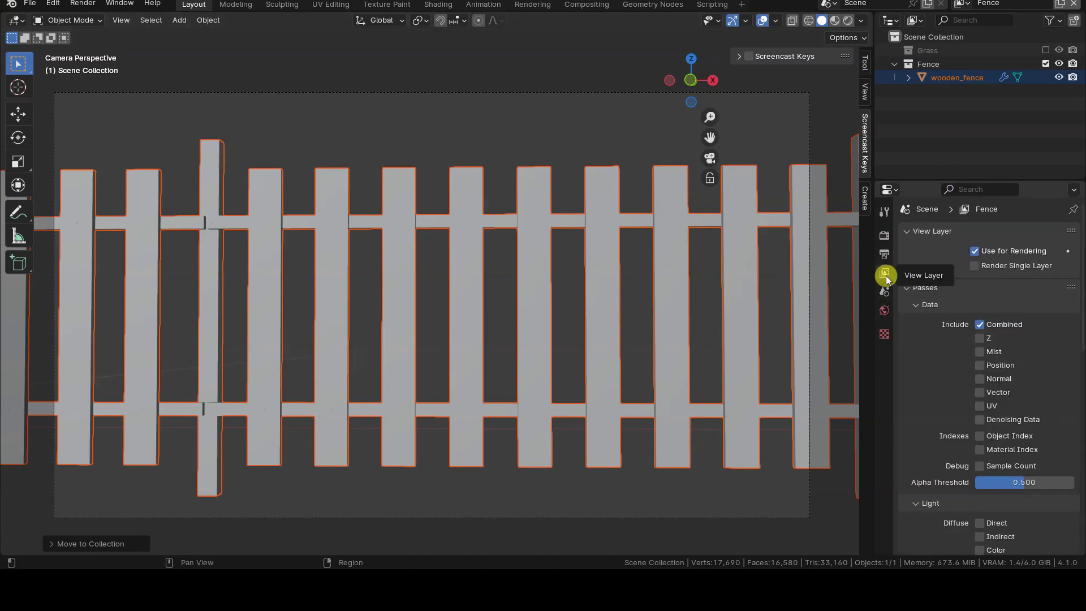
- Enable the Z pass on the view layers, leave Fence active, and enter the Compositing workspace
left_click(980, 338)
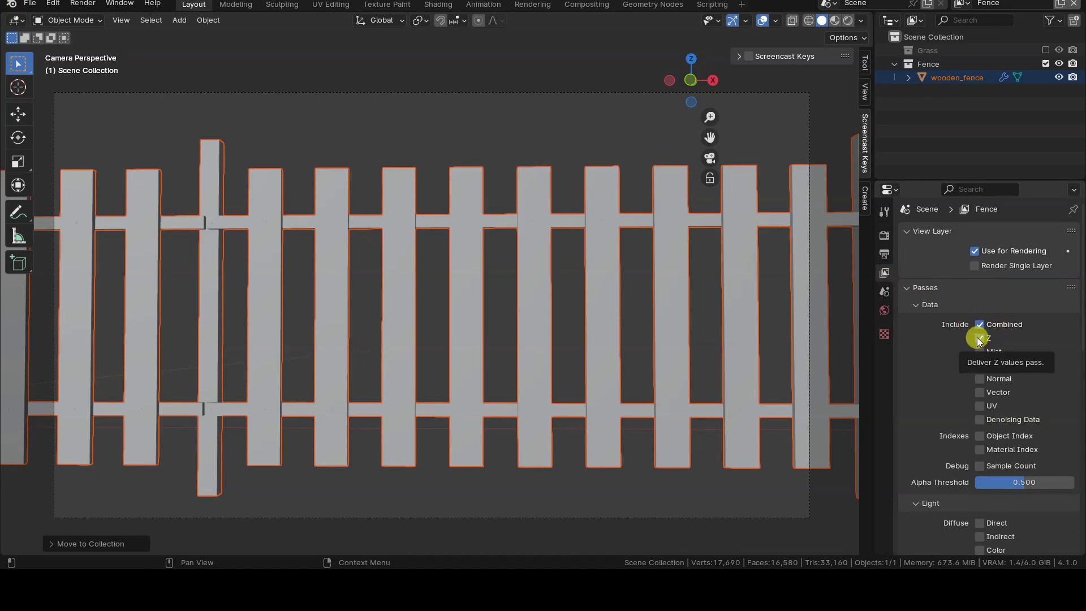
left_click(960, 4)
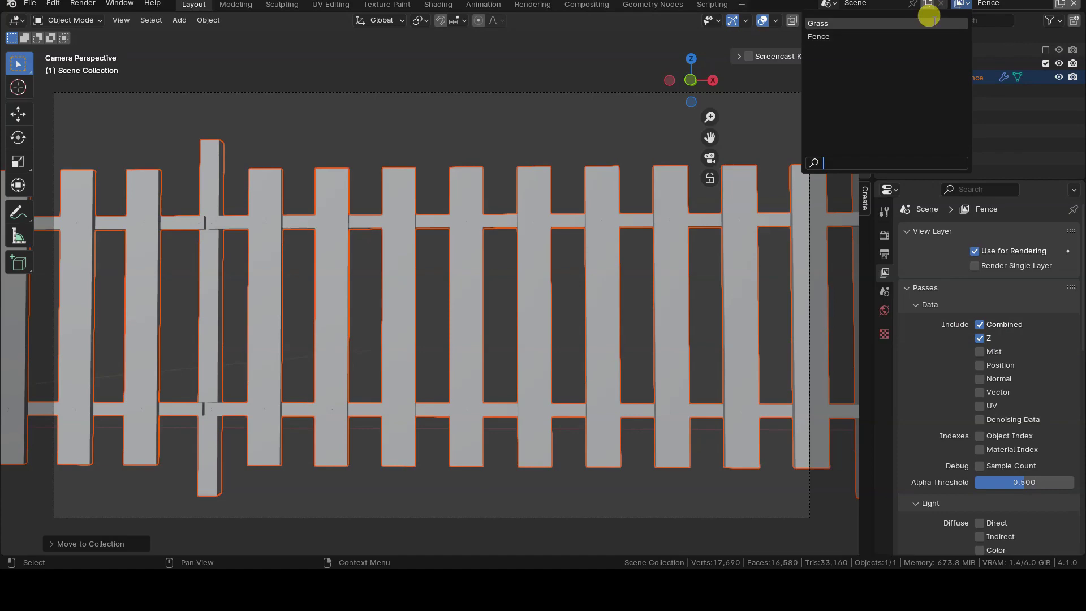
left_click(927, 23)
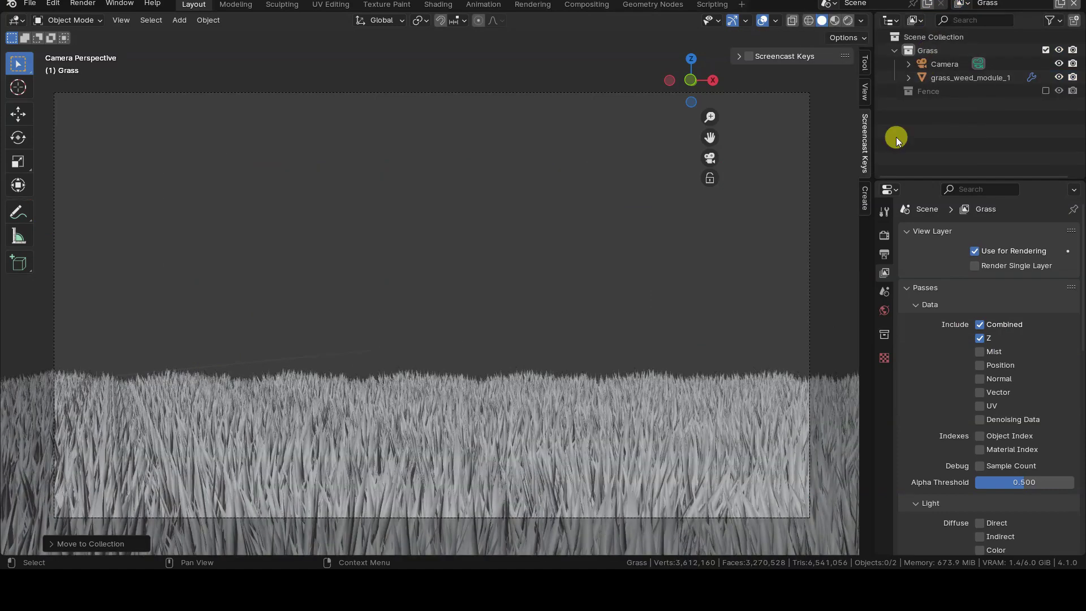
left_click(959, 4)
left_click(924, 31)
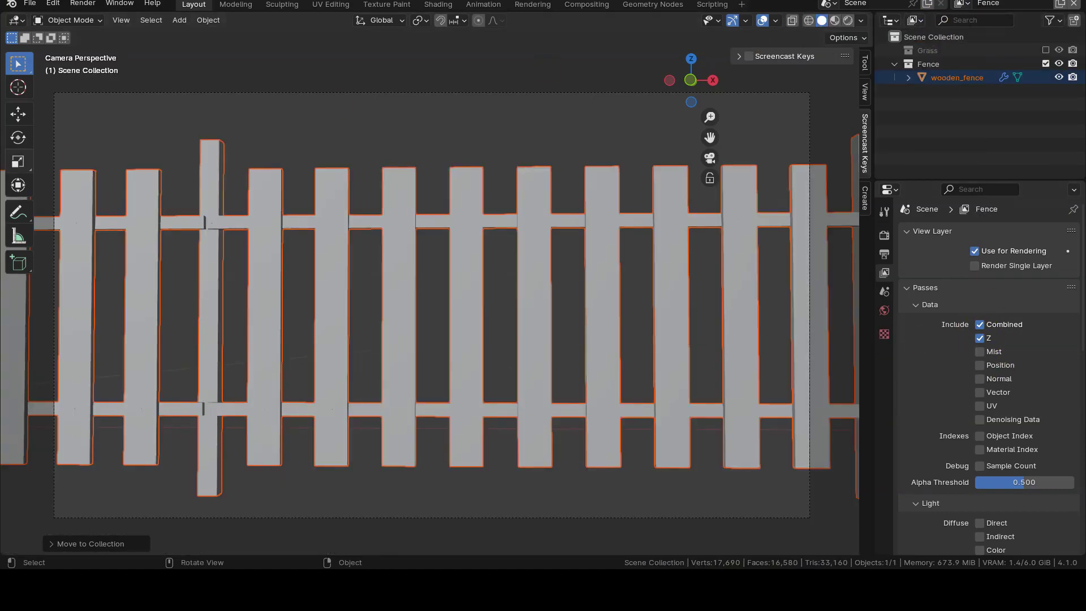
left_click(586, 4)
- Rearrange the compositing nodes, bringing the Render Layers node closer to the outputs
left_click_drag(114, 287, 575, 294)
key("a")
key("g")
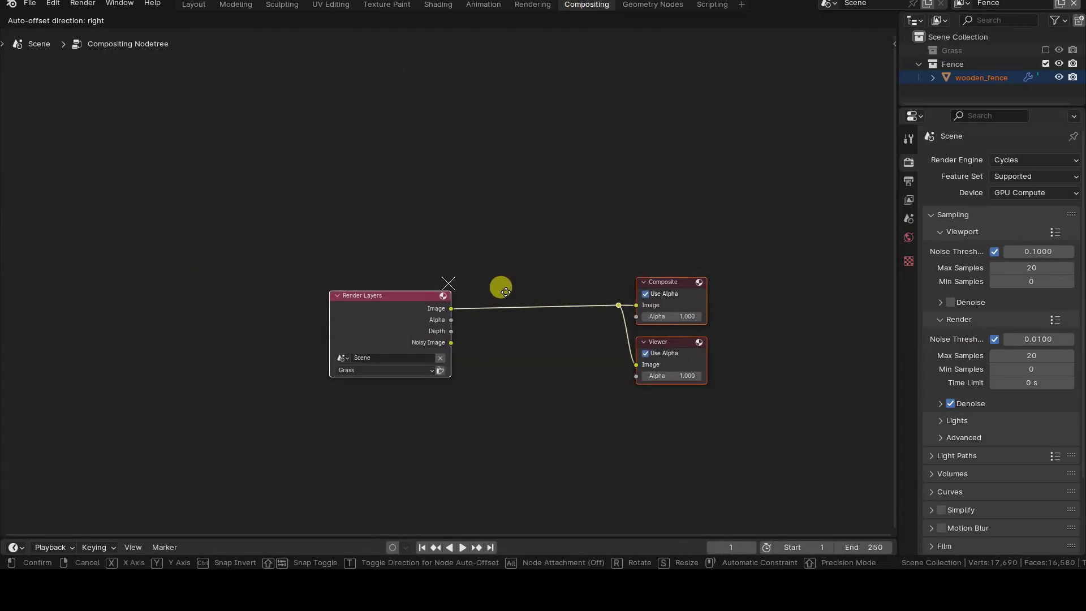
left_click(460, 300)
scroll(463, 304, "up", 3)
scroll(463, 303, "up", 1)
left_click_drag(371, 300, 509, 377)
left_click(484, 310)
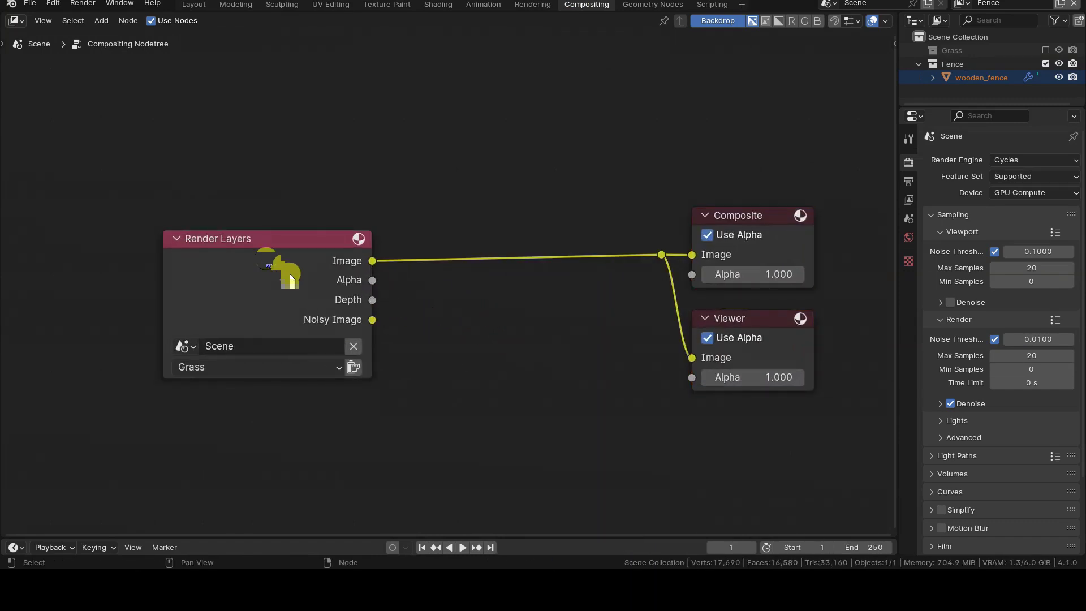
left_click_drag(286, 262, 232, 237)
- Check the Render Layers layer list by switching it to Fence, then back to Grass
left_click(231, 340)
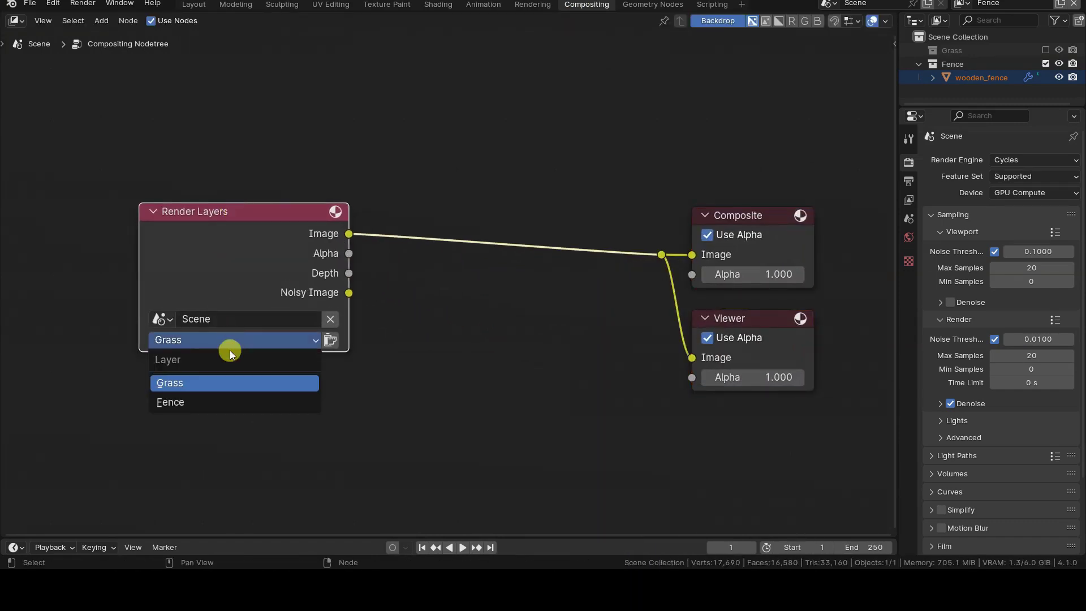
left_click(226, 400)
left_click_drag(356, 277, 467, 333)
left_click(216, 339)
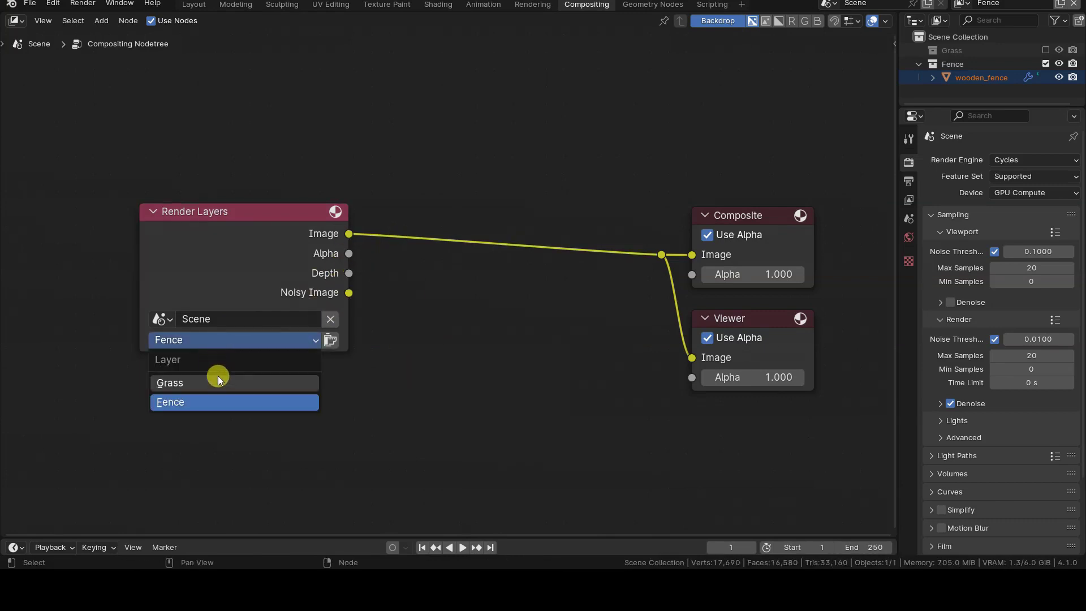
left_click(217, 374)
- Nudge the Render Layers node into place and render the current frame with F12
left_click_drag(250, 219, 230, 230)
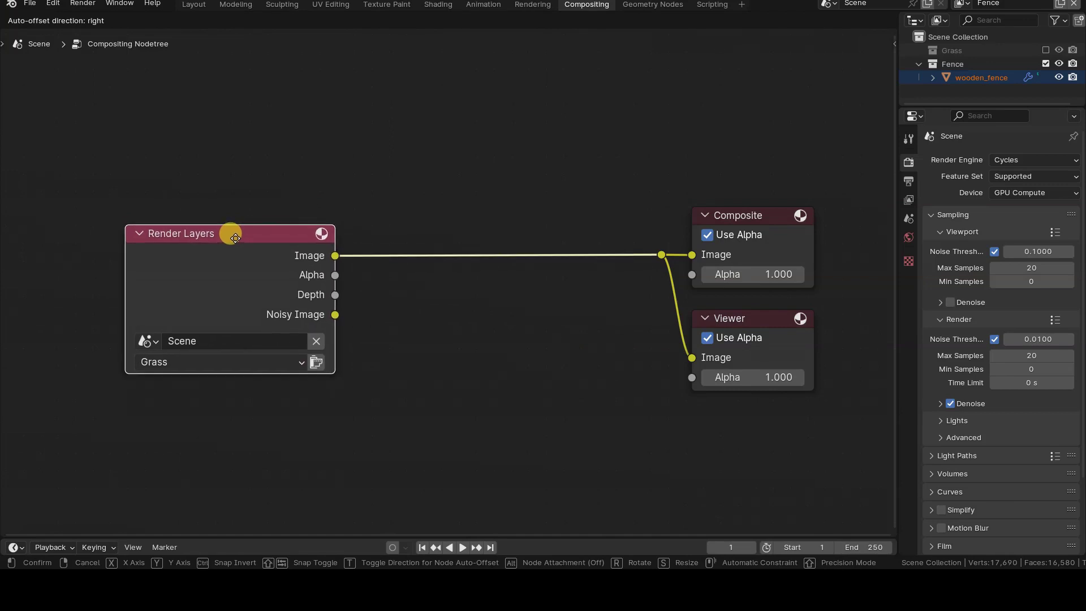
scroll(381, 303, "down", 2)
middle_click_drag(449, 289, 438, 320)
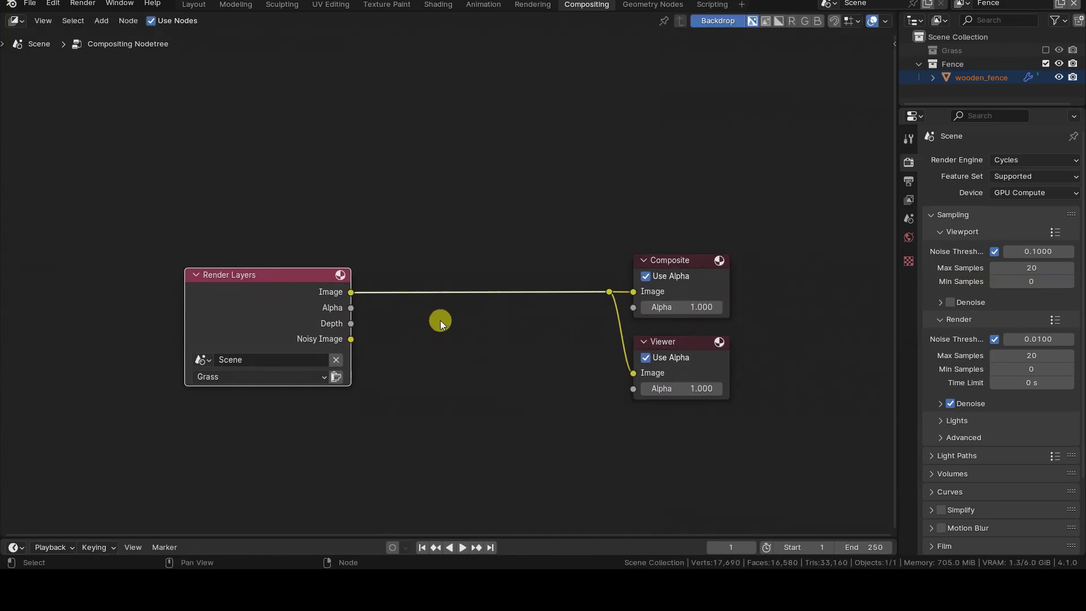
left_click(400, 405)
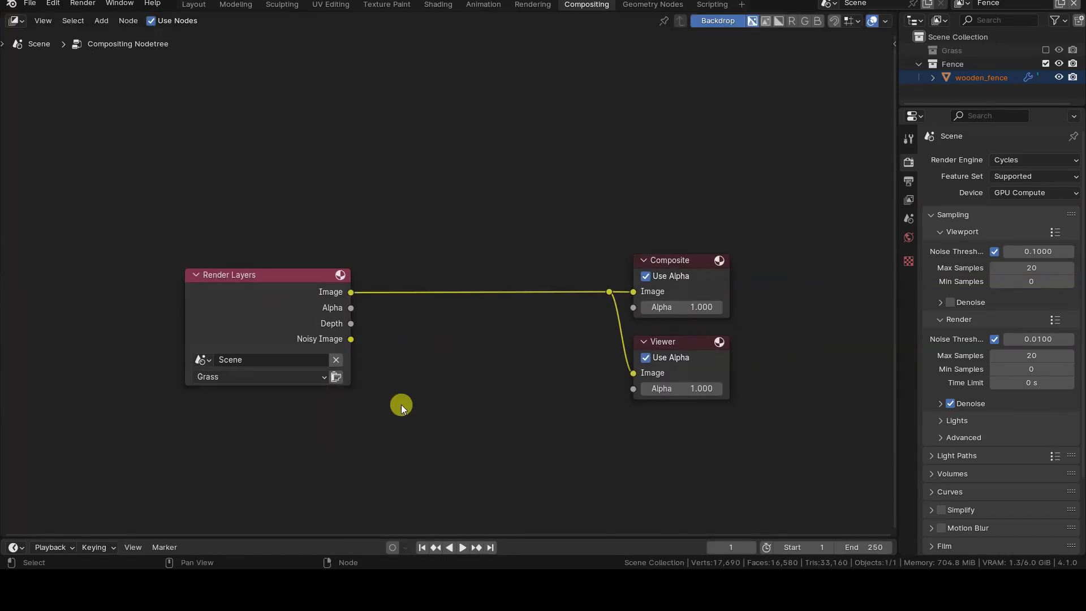
key("F12")
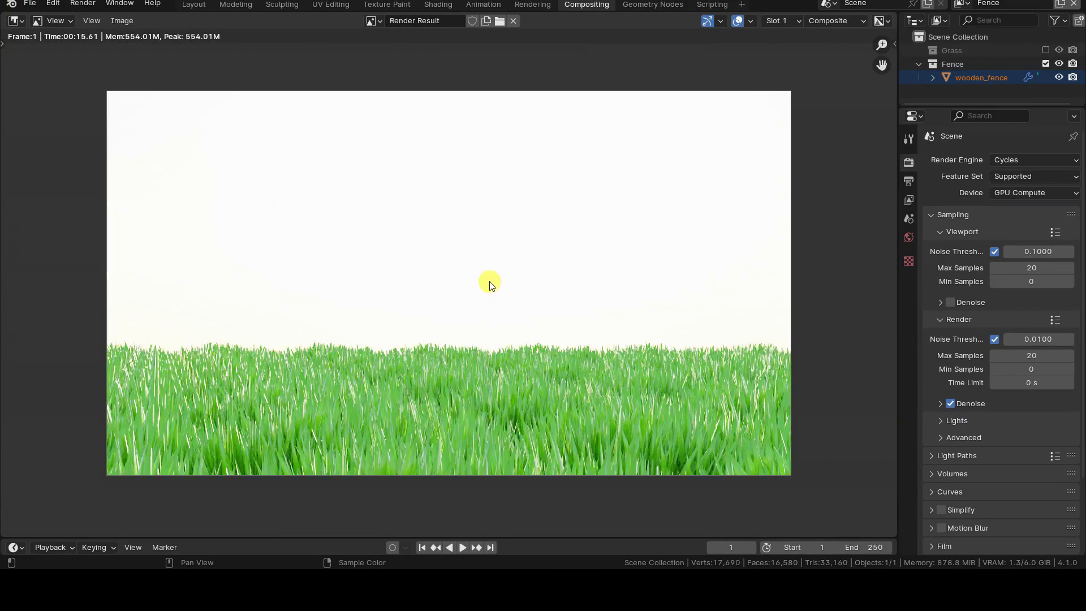
- Close the render result, and move Render Layers far left and Composite and Viewer up right
key("Escape")
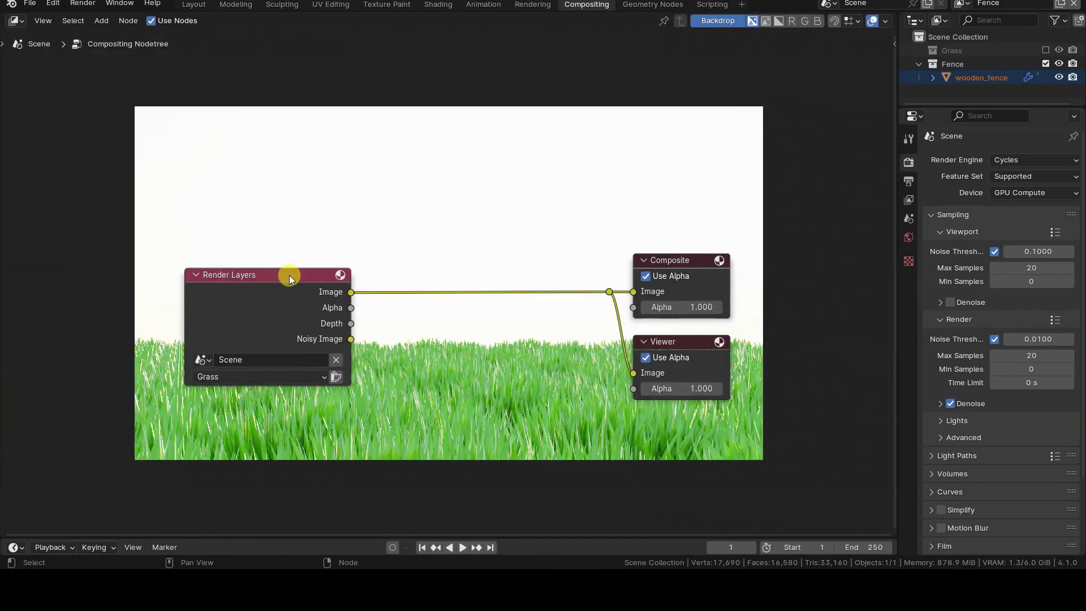
left_click_drag(289, 278, 158, 231)
left_click_drag(554, 198, 766, 441)
key("g")
left_click(819, 375)
scroll(700, 413, "up", 1)
middle_click_drag(700, 413, 689, 309)
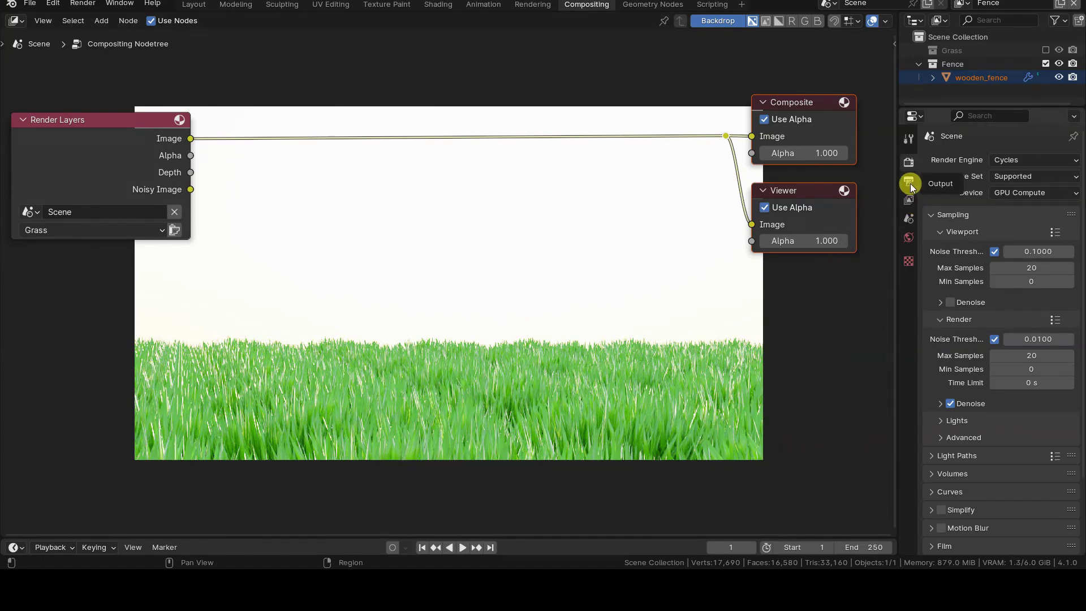
- Show the View Layer pass settings and make Grass the active view layer in the top bar
left_click(908, 200)
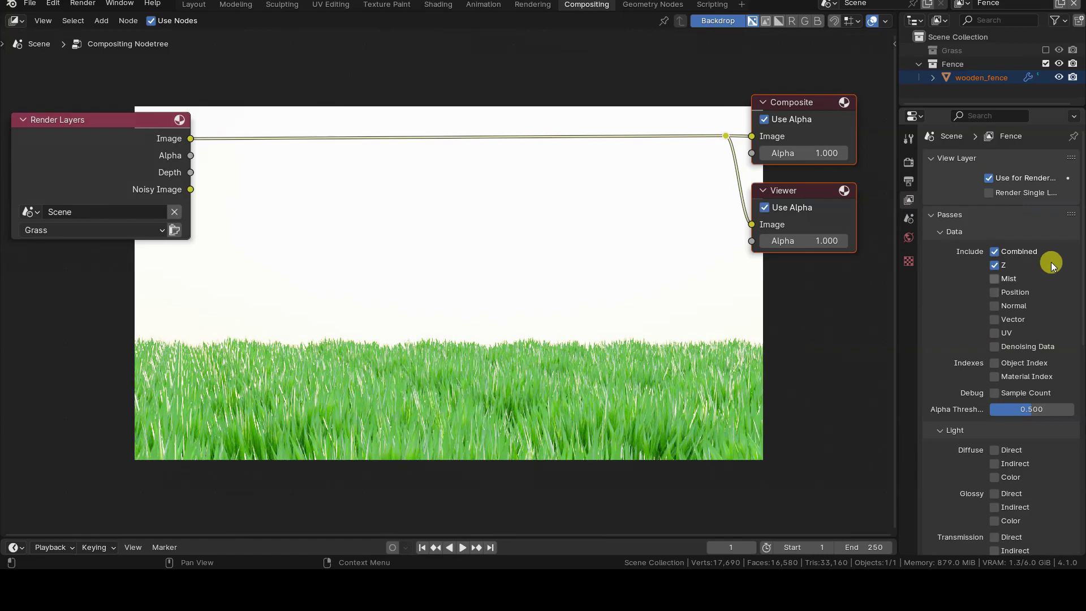
left_click_drag(899, 193, 856, 194)
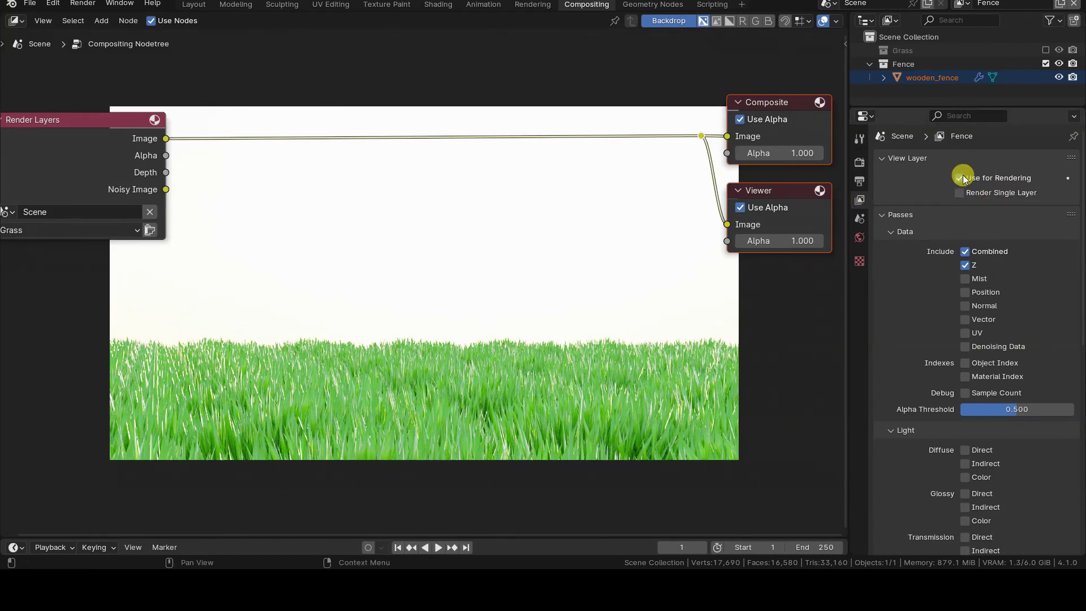
left_click(963, 4)
left_click(928, 23)
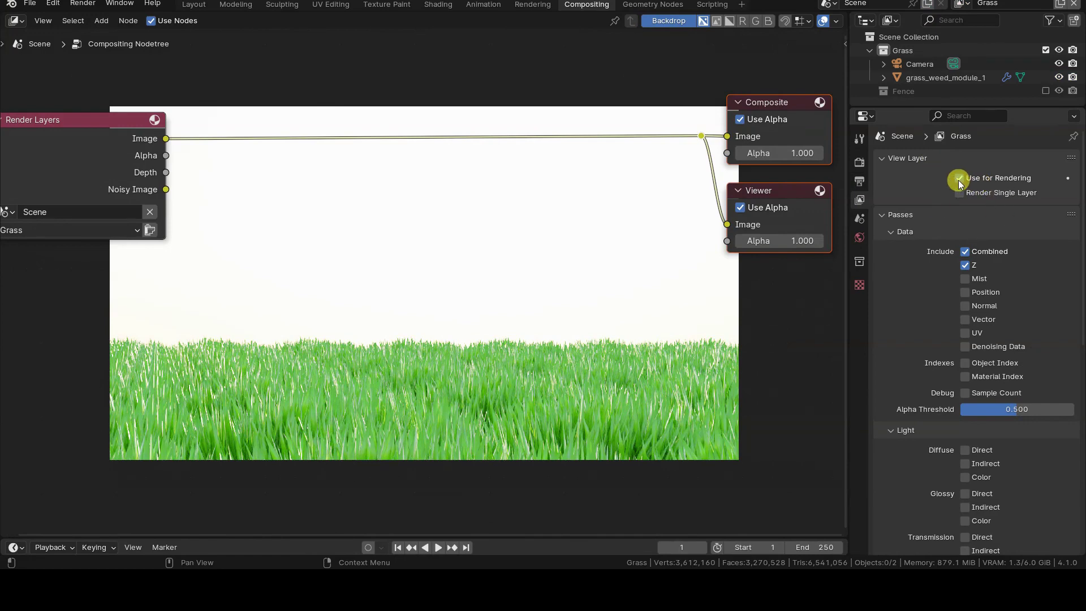
left_click_drag(858, 232, 888, 242)
left_click_drag(952, 104, 955, 137)
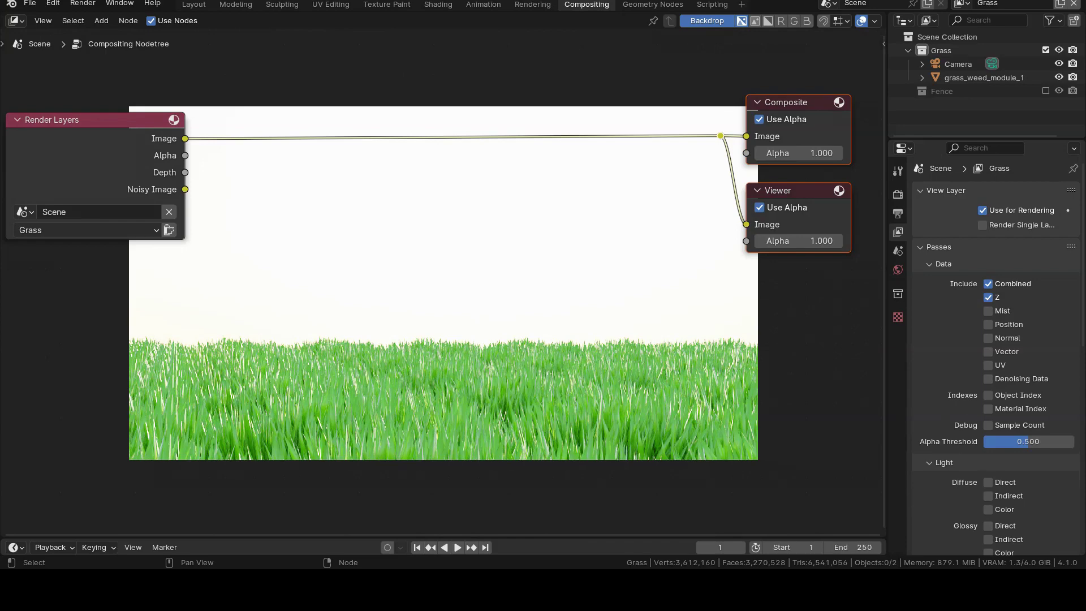
- Duplicate the Grass Render Layers node below it and set the copy to the Fence layer
left_click(157, 230)
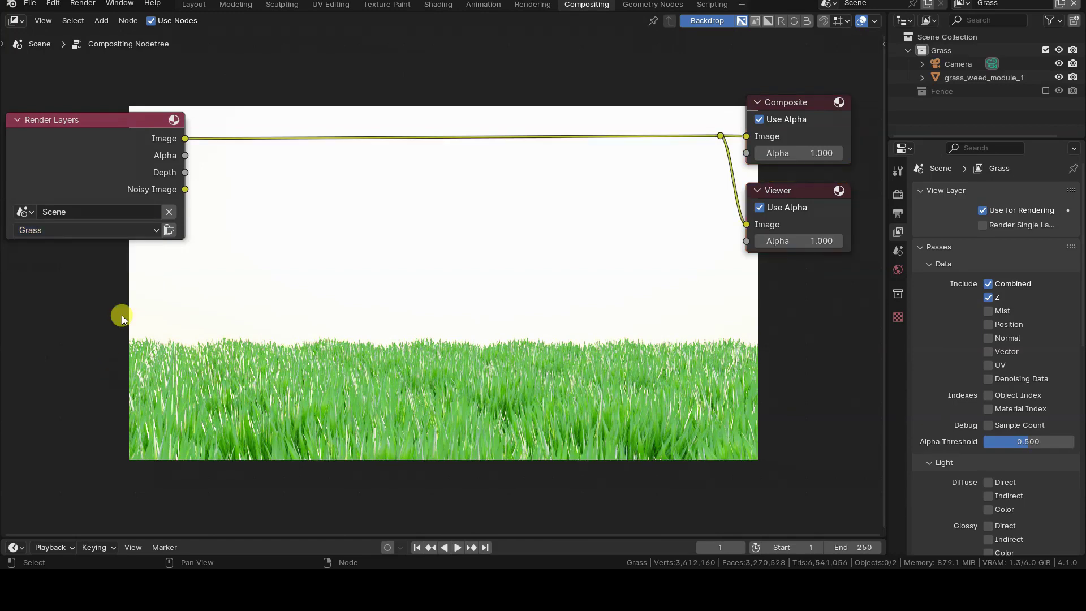
left_click(138, 117)
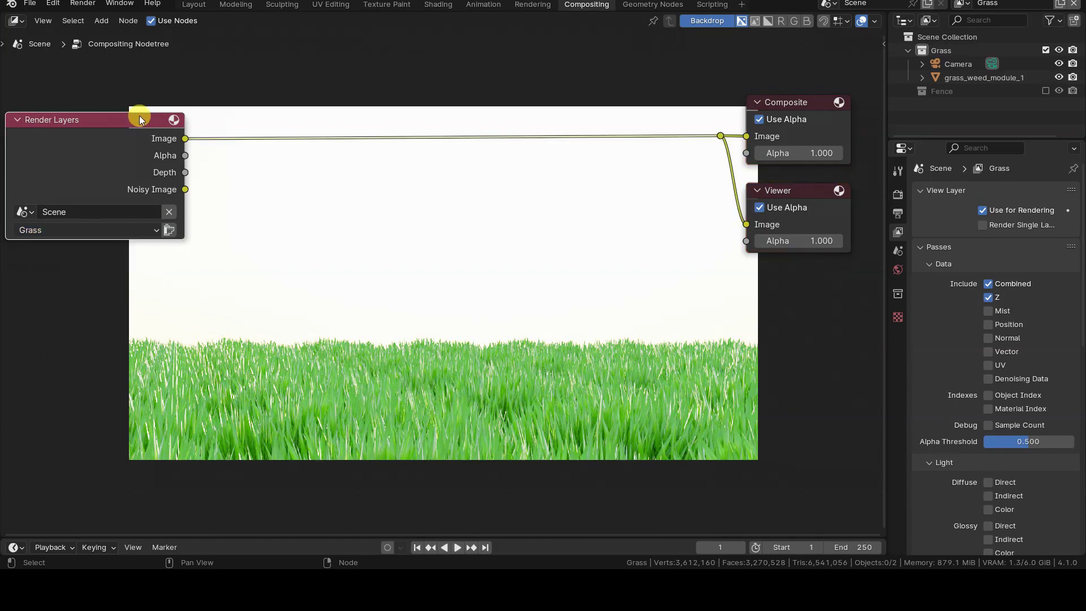
key("shift+d")
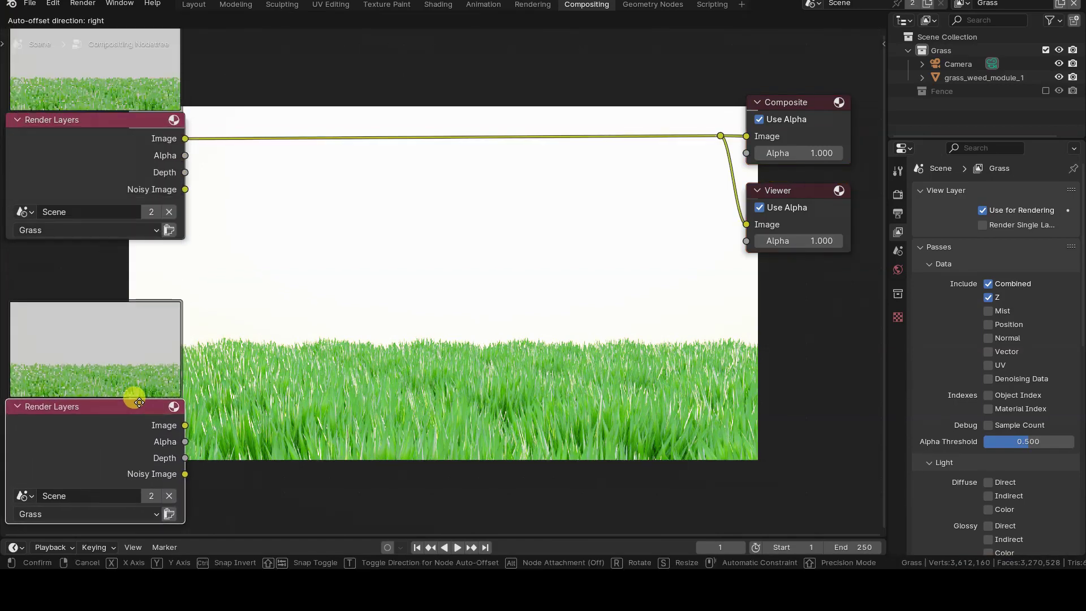
left_click(140, 401)
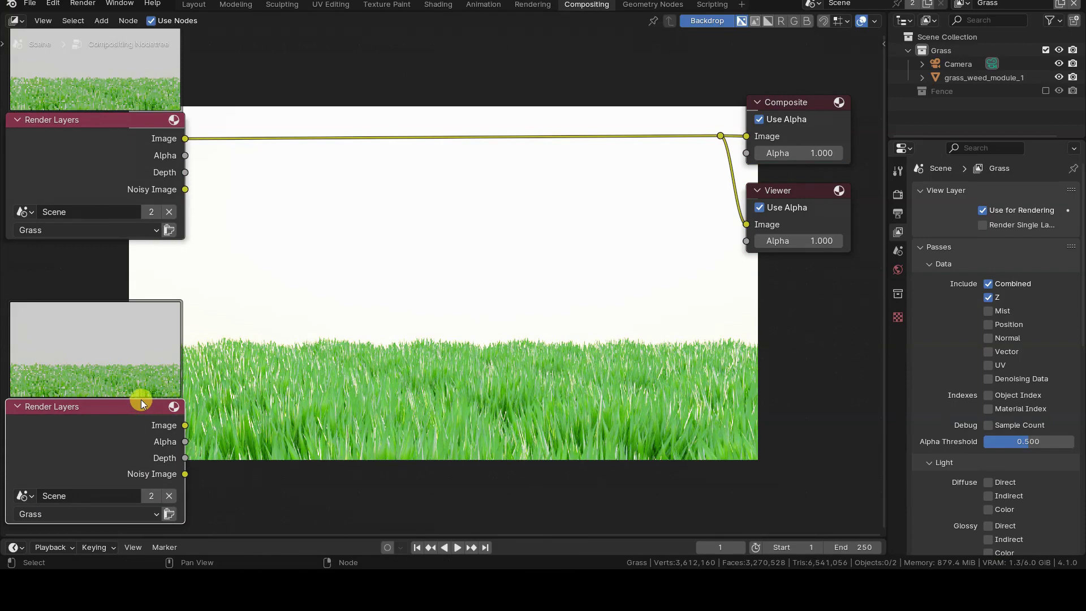
left_click(156, 519)
left_click(143, 500)
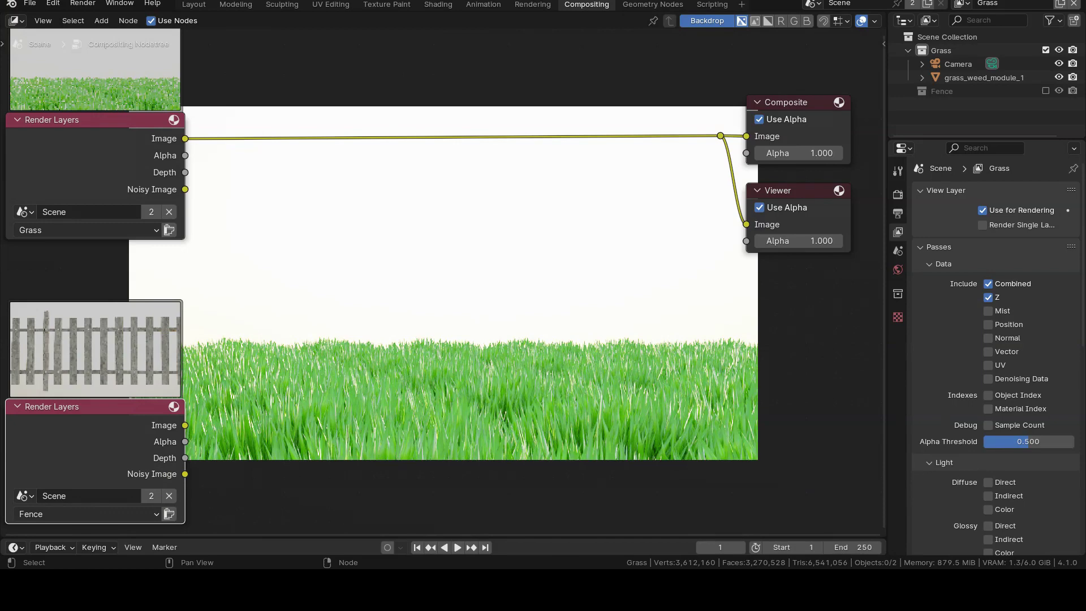
left_click(402, 290)
- Add a Z Combine node between the Render Layers nodes and the outputs
key("shift+a")
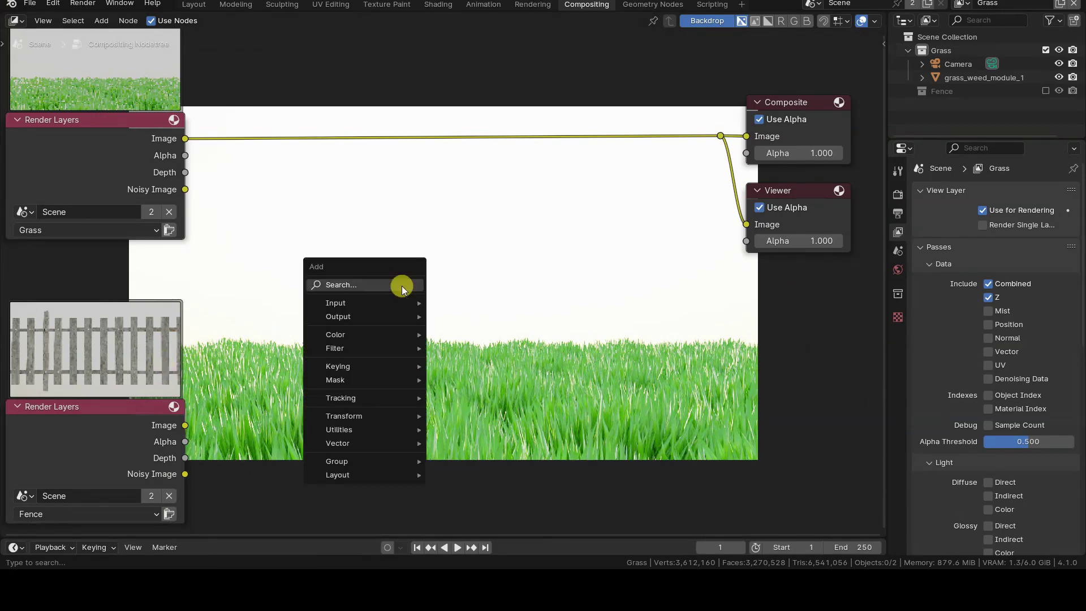
type("z-c")
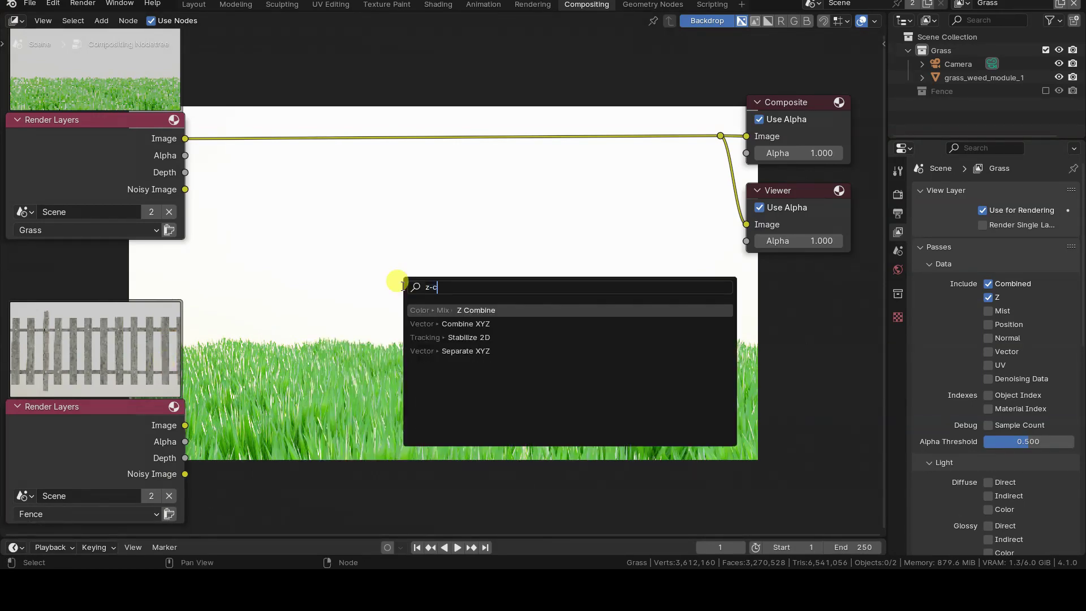
left_click(492, 310)
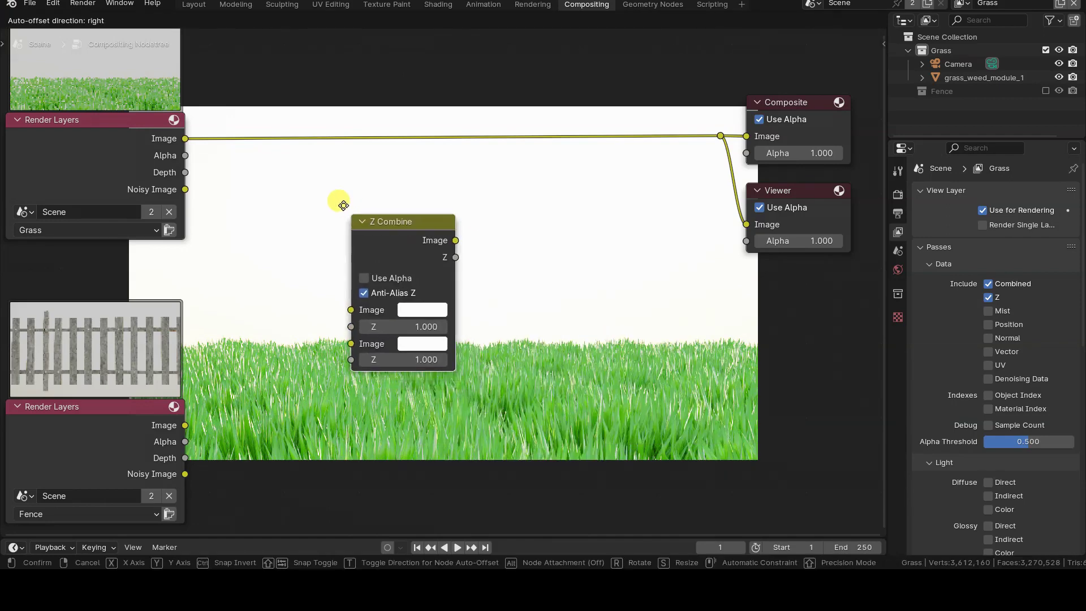
left_click(309, 179)
- Wire Grass and Fence Image and Depth into Z Combine, and its result into Composite and Viewer
left_click_drag(185, 138, 312, 277)
left_click_drag(184, 171, 312, 294)
left_click_drag(186, 427, 307, 315)
left_click_drag(185, 457, 313, 328)
left_click_drag(416, 208, 713, 137)
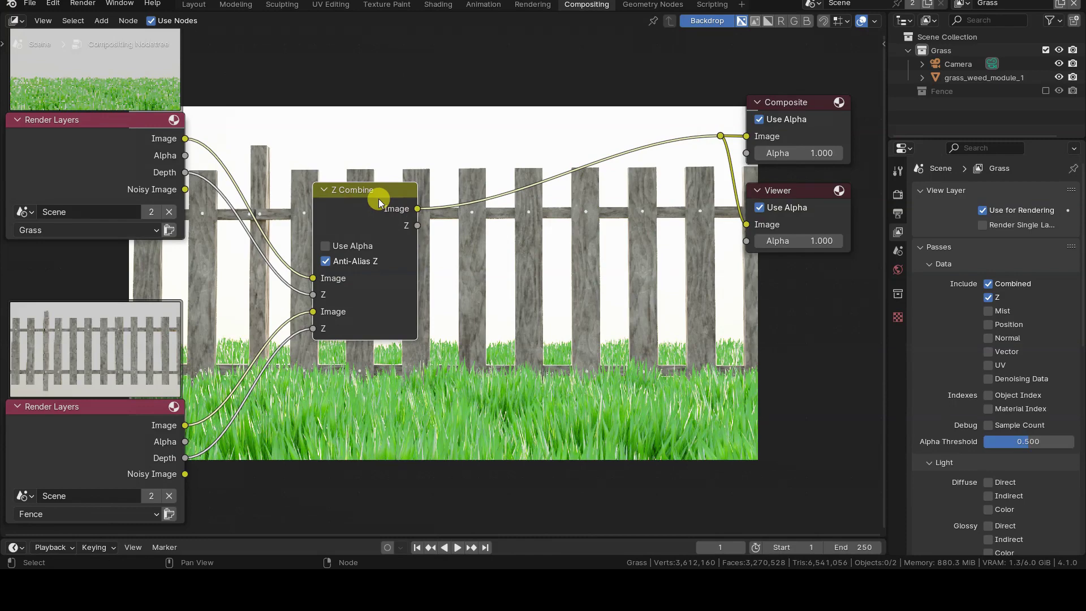
mouse_move(378, 198)
left_mouse_down()
mouse_move(355, 167)
mouse_move(370, 182)
left_mouse_up()
left_click(38, 411)
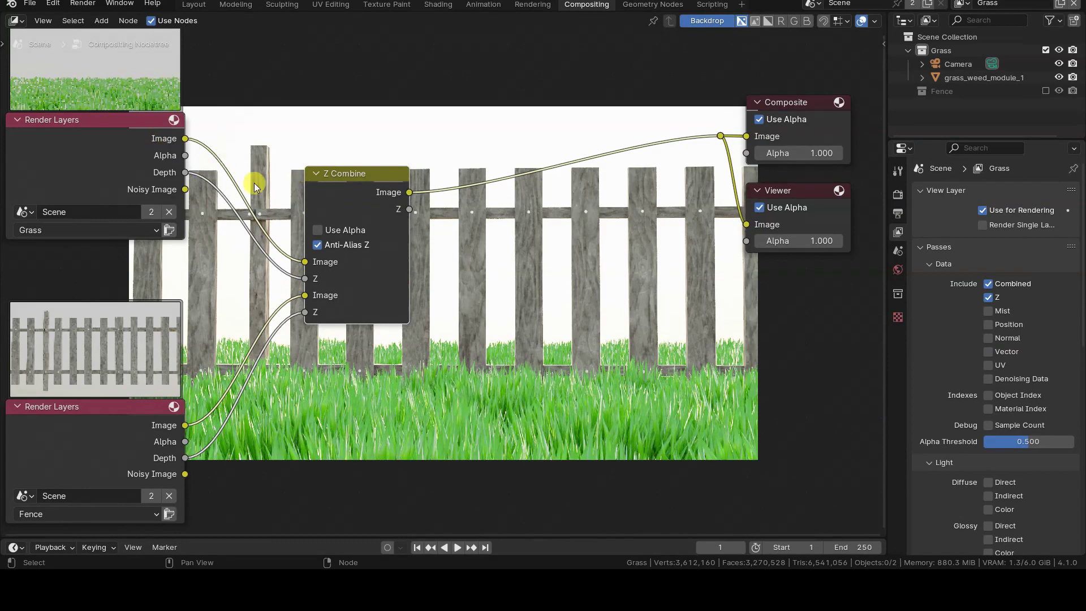
left_click_drag(358, 175, 387, 180)
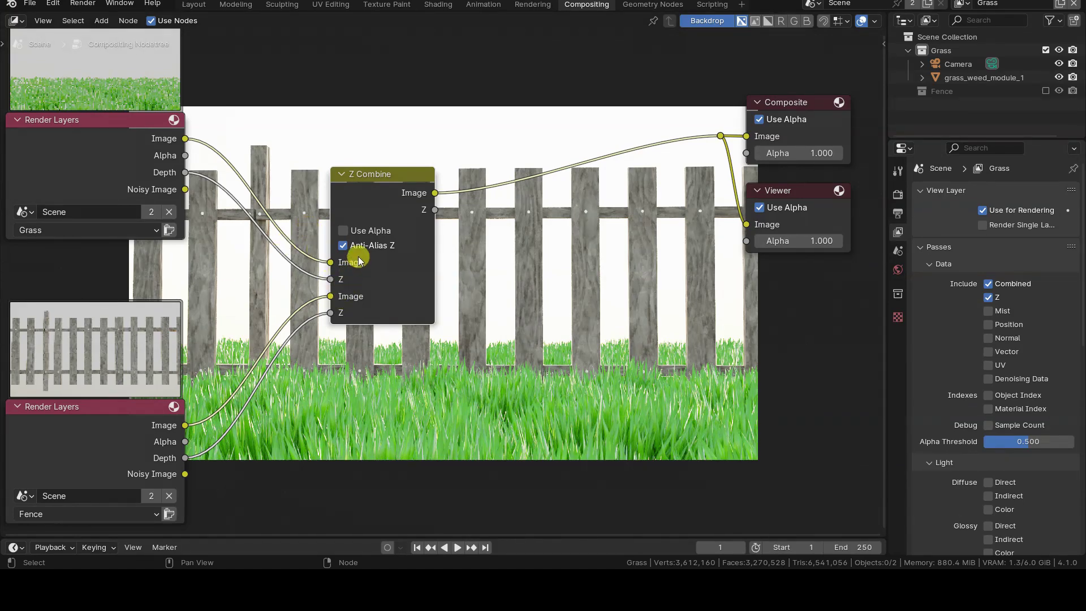
- Toggle Anti-Alias Z on the Z Combine node and move the node further right
left_click(343, 244)
left_click_drag(359, 173, 558, 179)
- Insert a collapsed RGB Curves node on the Fence image link
key("shift+a")
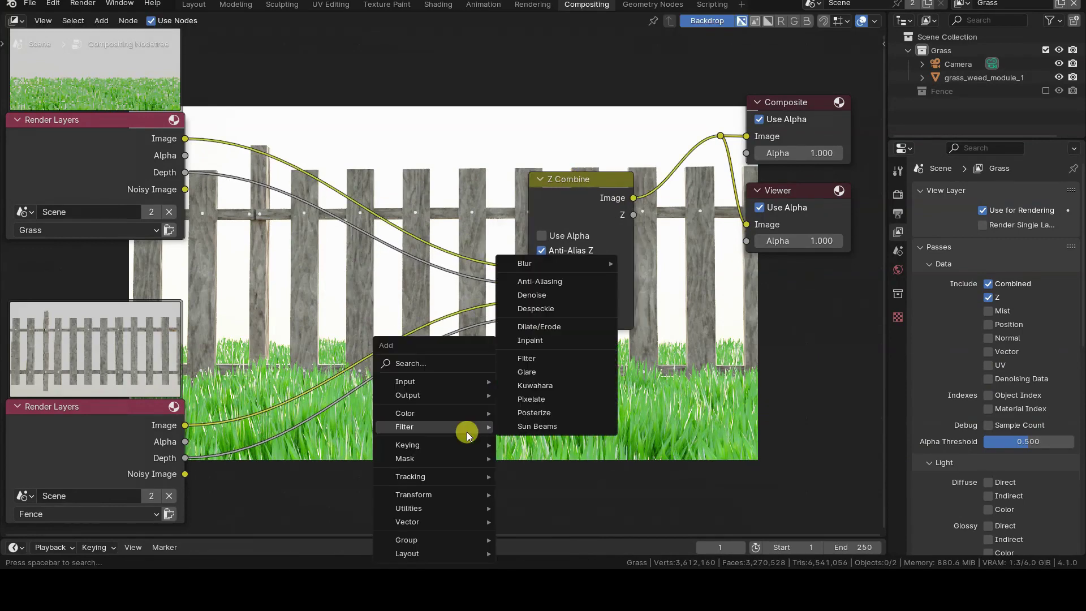
mouse_move(441, 413)
mouse_move(541, 419)
left_click(676, 493)
left_click(242, 346)
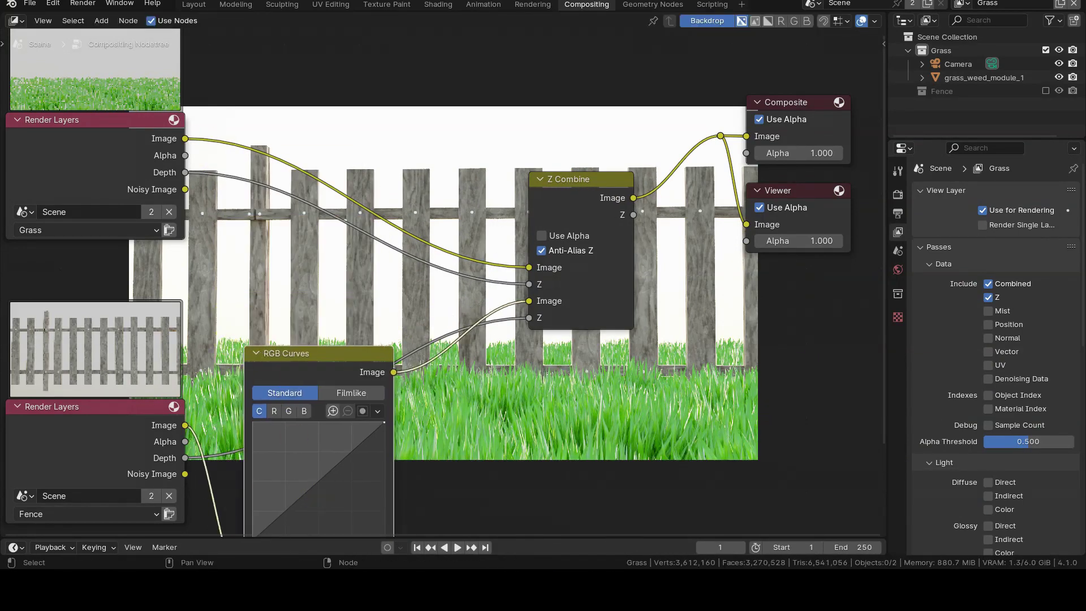
key("h")
key("g")
left_click(446, 449)
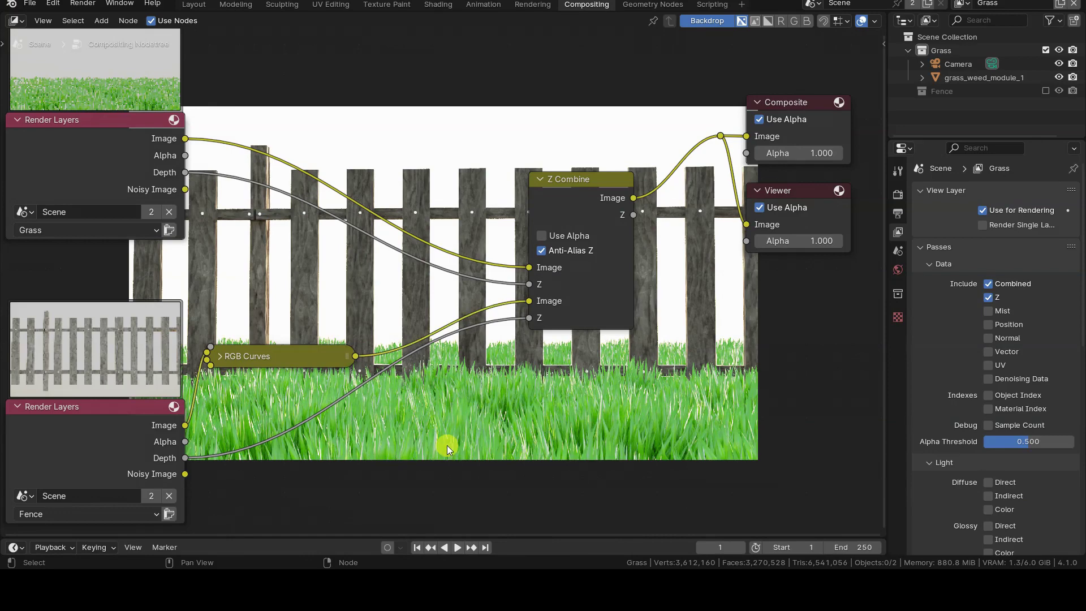
left_click_drag(566, 180, 618, 180)
- Insert a Hue/Saturation/Value node on the Grass image link with Hue 0.563 and Value 0.329
key("shift+a")
mouse_move(529, 413)
mouse_move(635, 415)
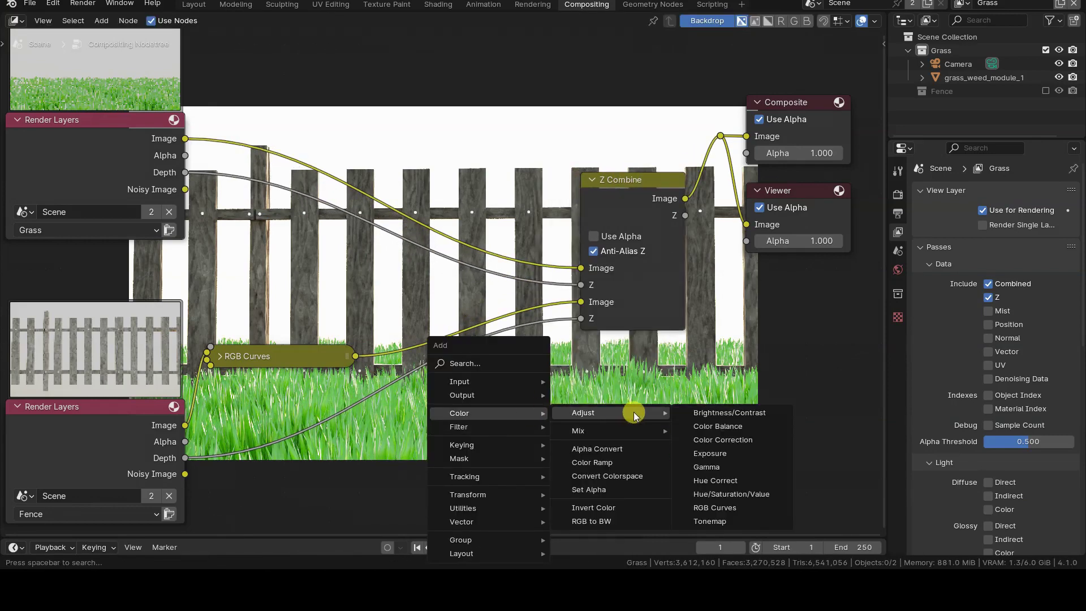
left_click(731, 494)
left_click(424, 148)
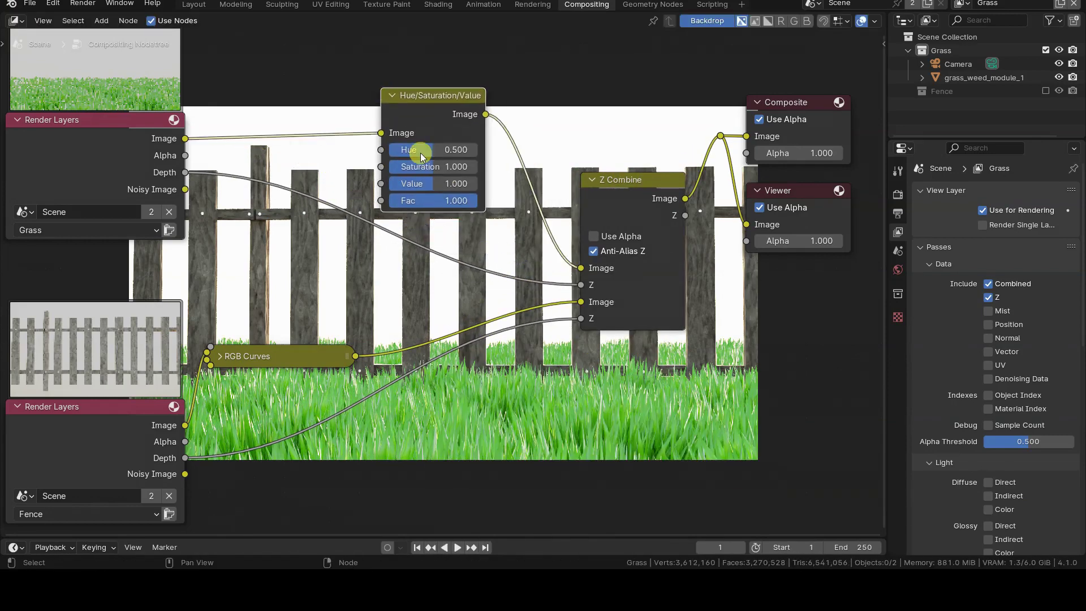
left_click_drag(447, 184, 383, 183)
left_click_drag(426, 149, 478, 150)
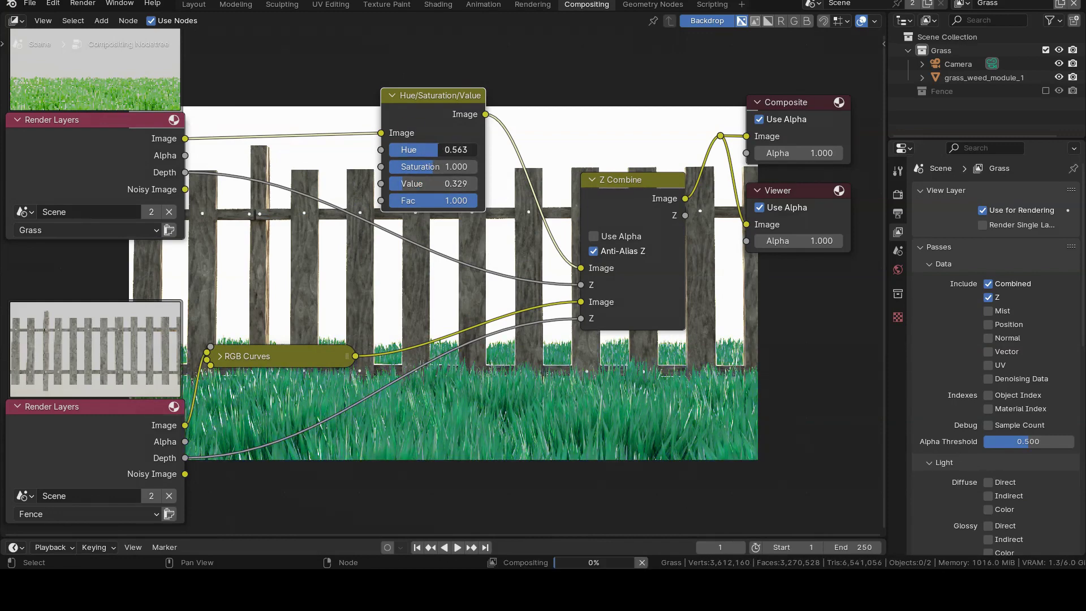
left_click(388, 101)
left_click_drag(430, 97, 315, 139)
left_click(262, 351)
key("alt+a")
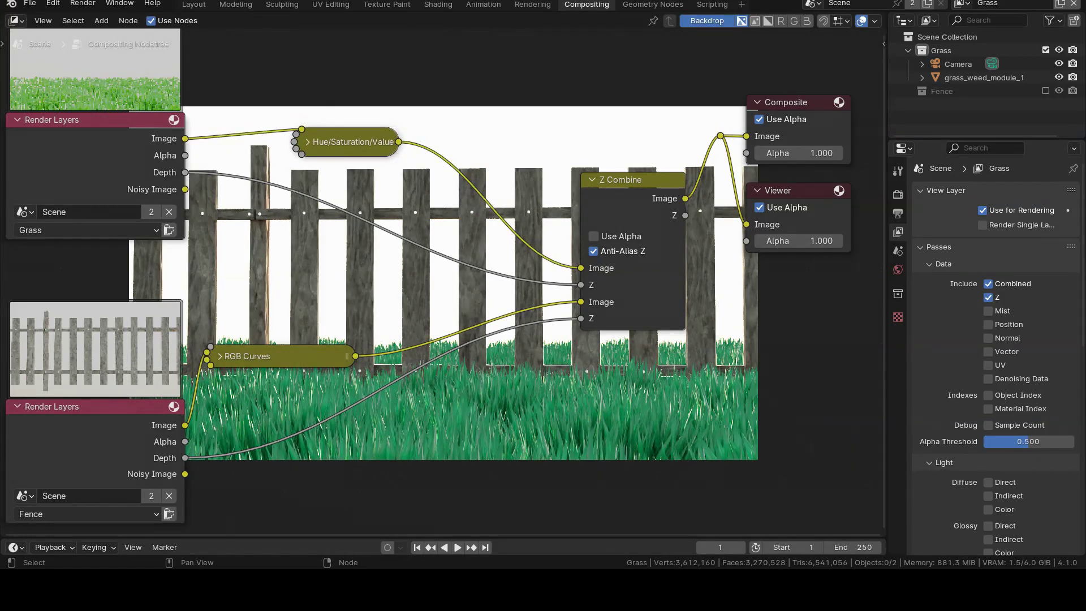
- Replace the grass colour link with a dark-green RGB node feeding Z Combine's first Image
right_click_drag(604, 291, 510, 148, "ctrl")
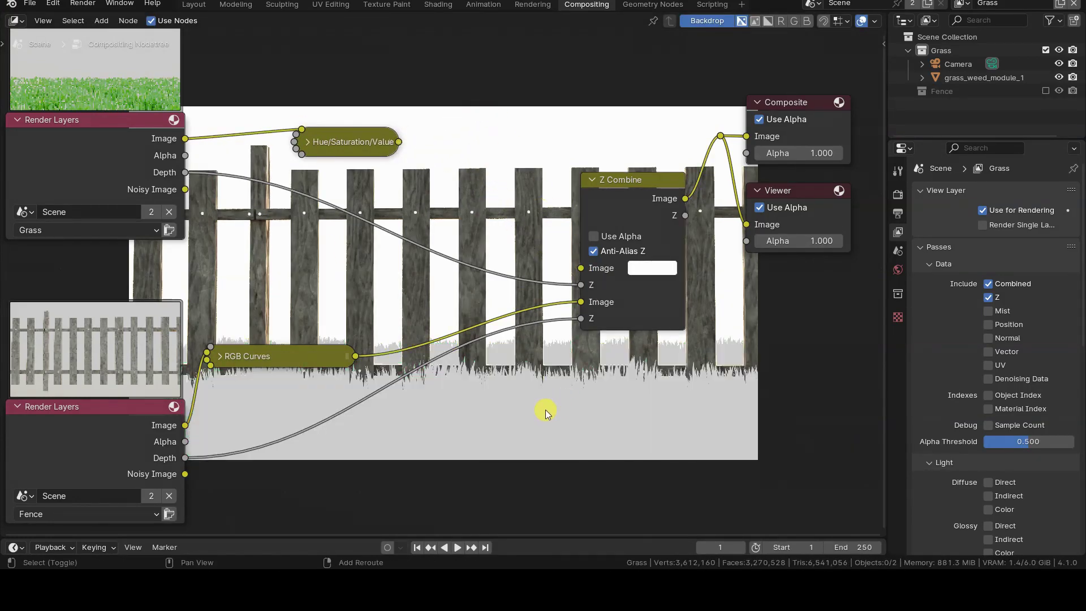
key("shift+a")
mouse_move(545, 411)
mouse_move(543, 381)
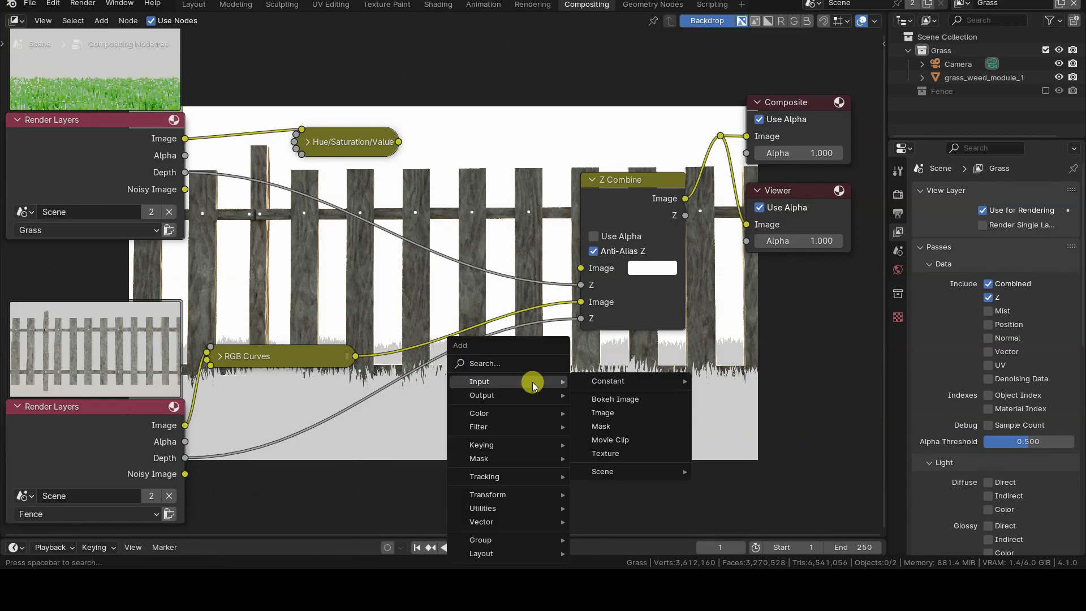
left_click(701, 384)
left_click(432, 79)
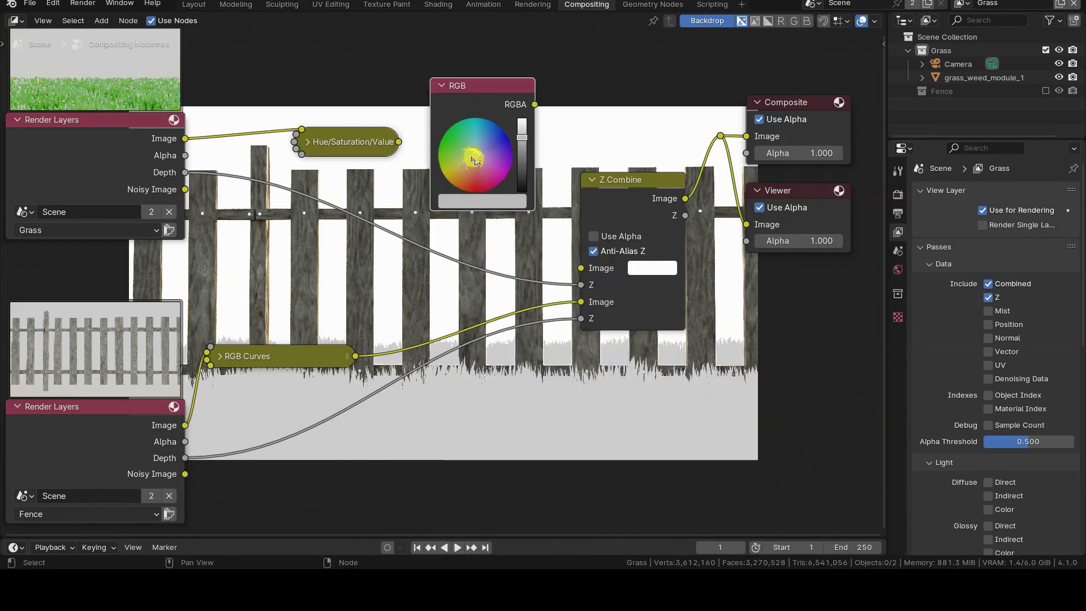
left_click(440, 141)
left_click_drag(521, 136, 522, 152)
left_click_drag(534, 104, 581, 267)
left_click_drag(283, 357, 431, 310)
- Insert a Dilate/Erode node with Distance -2 on the Fence image link
key("shift+a")
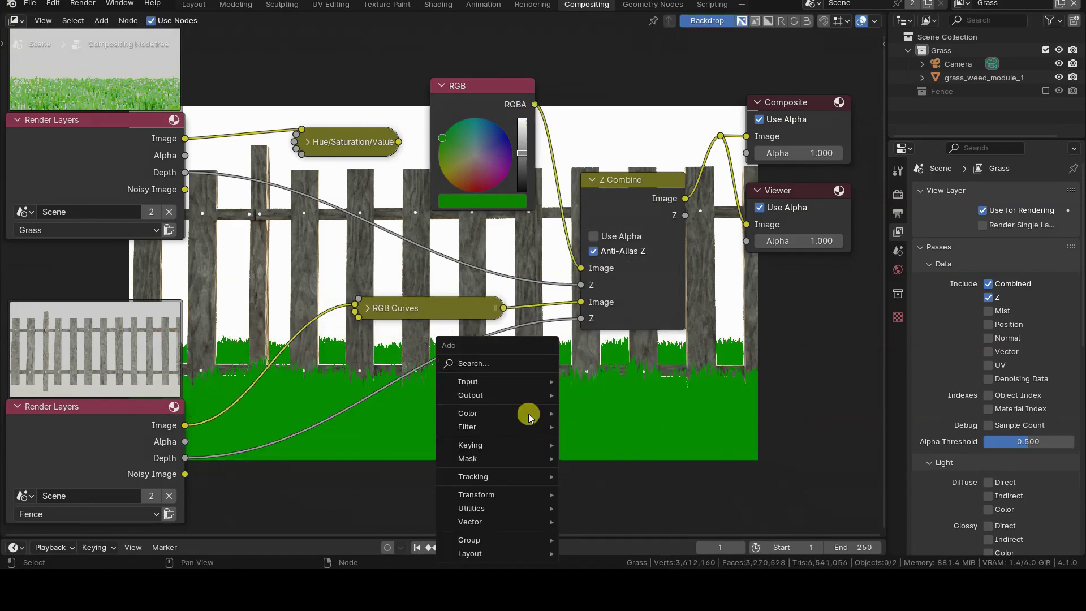
mouse_move(526, 427)
left_click(627, 326)
left_click(260, 380)
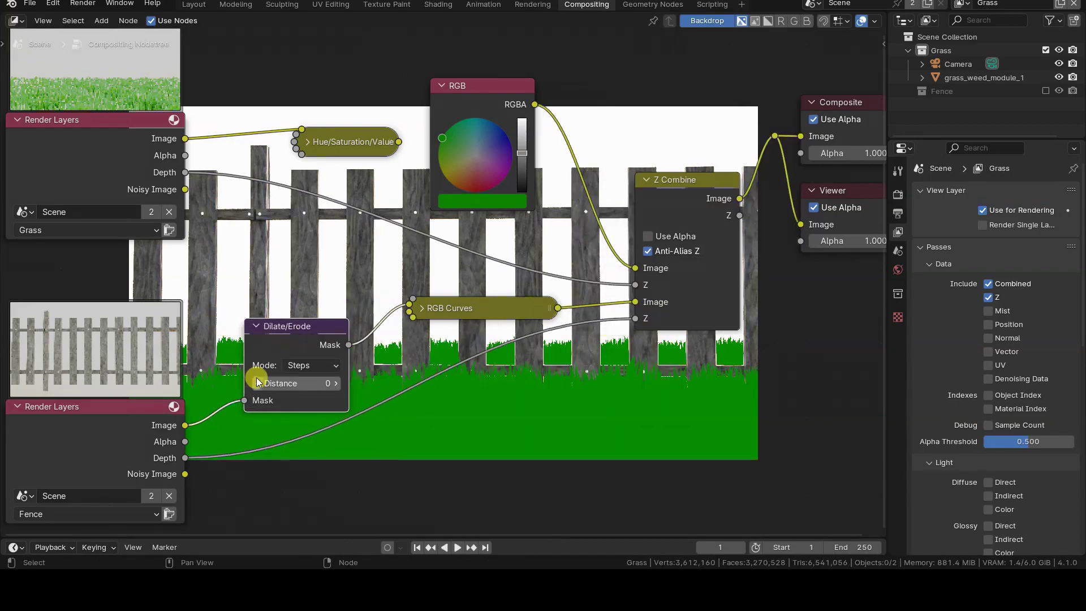
left_click(259, 383)
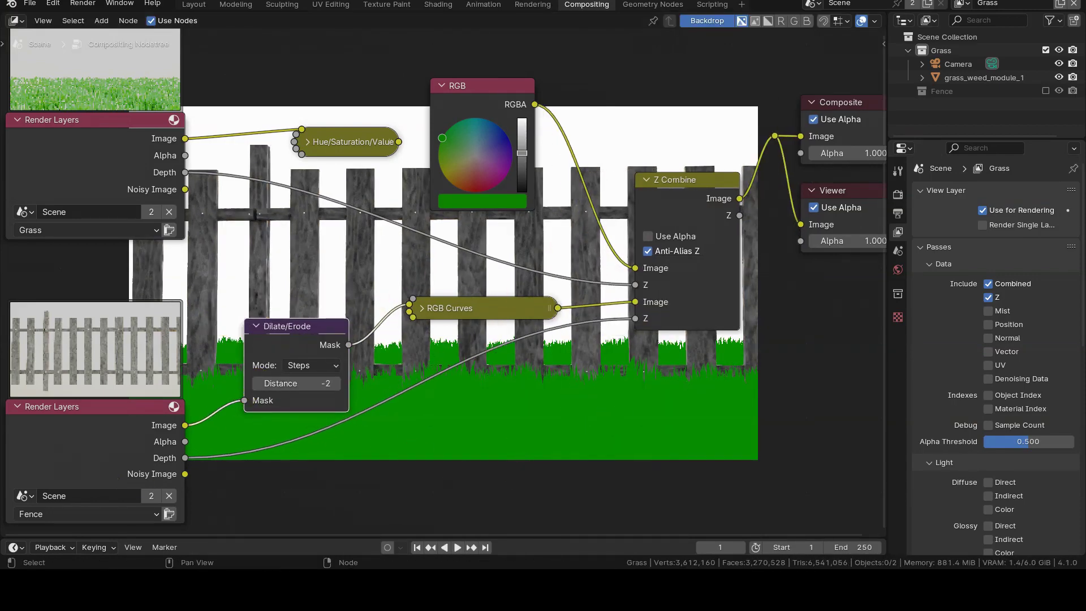
middle_click_drag(667, 377, 356, 398)
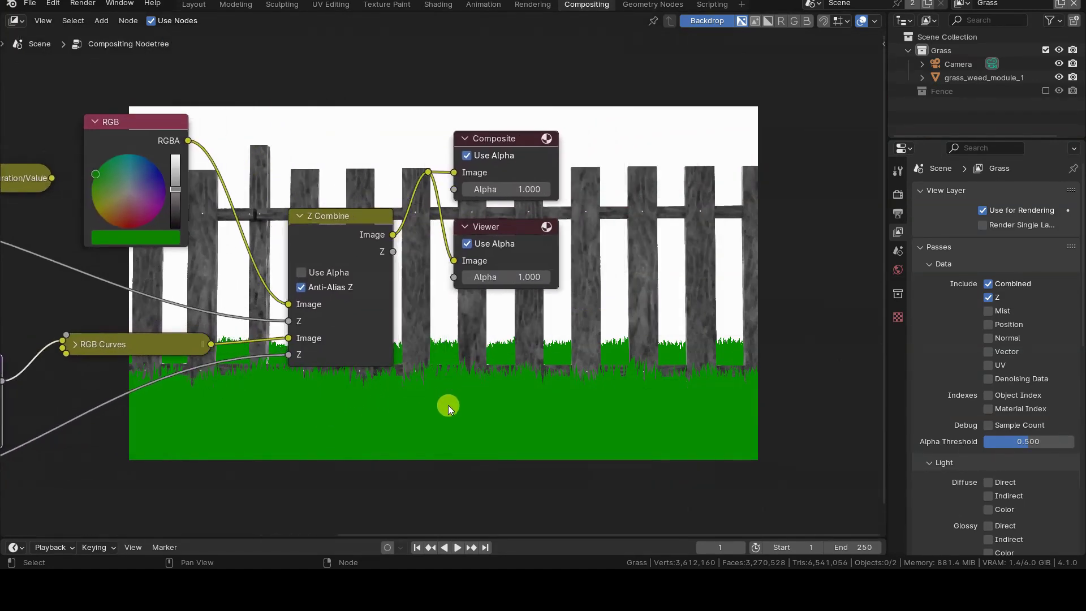
- Move Composite and Viewer right and chain a duplicated Z Combine after the first one
left_click_drag(434, 102, 572, 221)
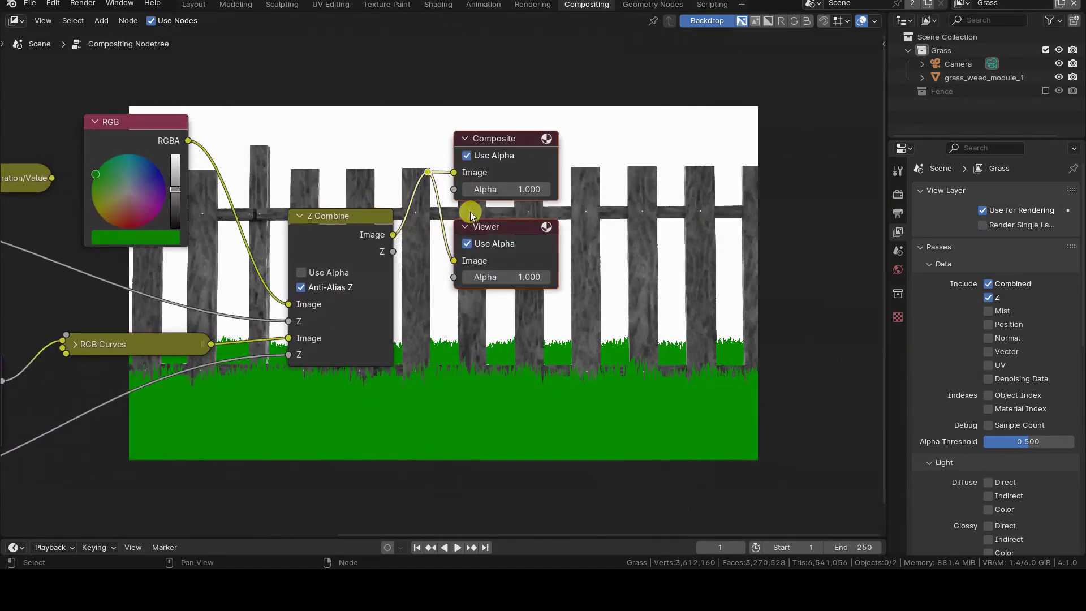
left_click_drag(474, 211, 664, 260)
left_click(359, 222)
key("shift+d")
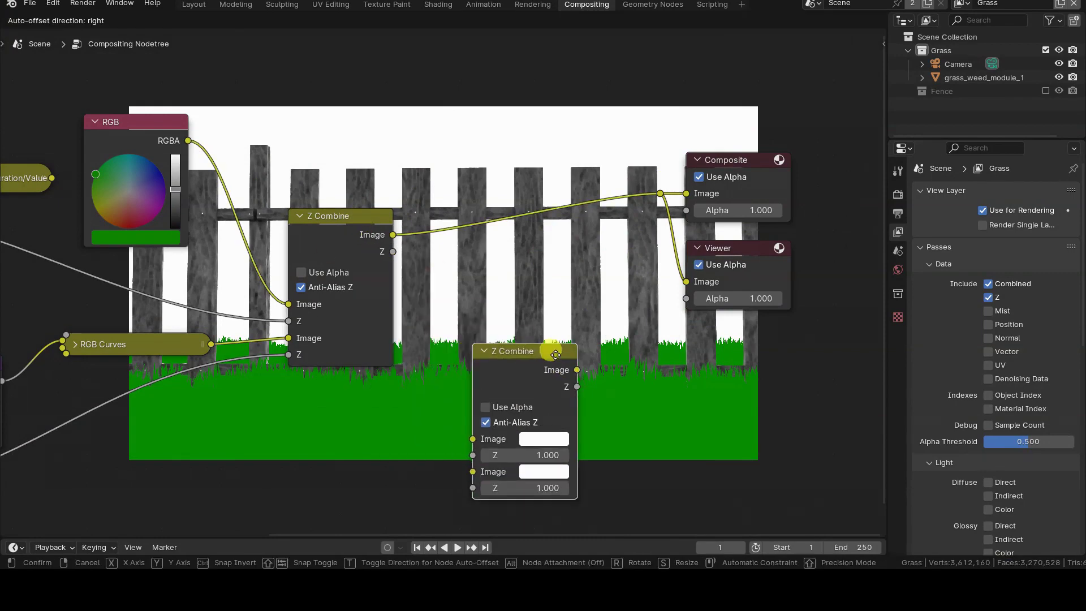
left_click(606, 347)
left_click_drag(393, 251, 535, 435)
scroll(492, 432, "down", 5, "shift")
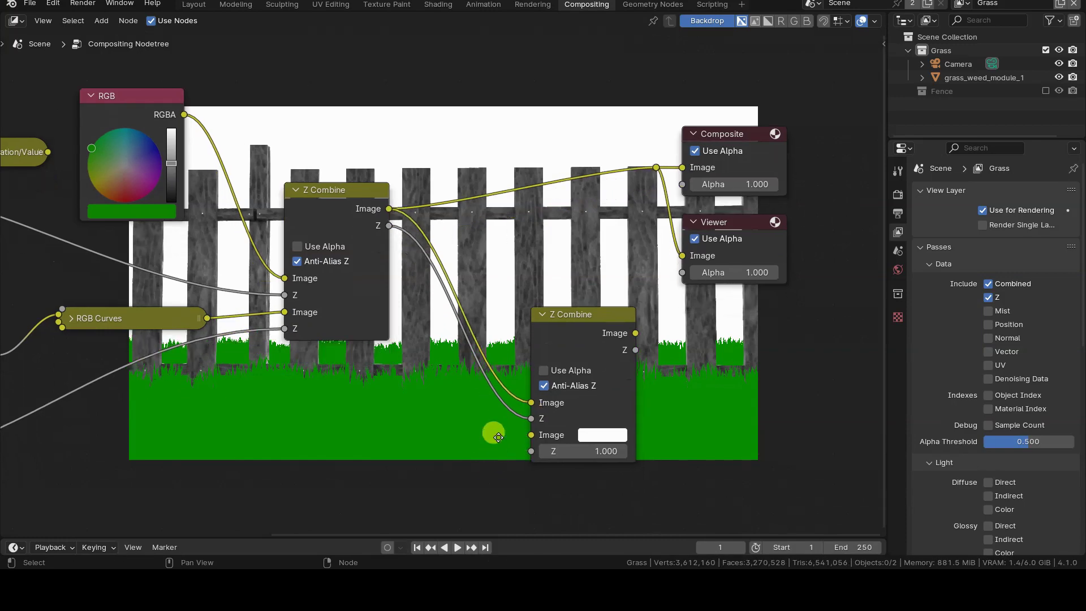
left_click_drag(533, 392, 384, 433)
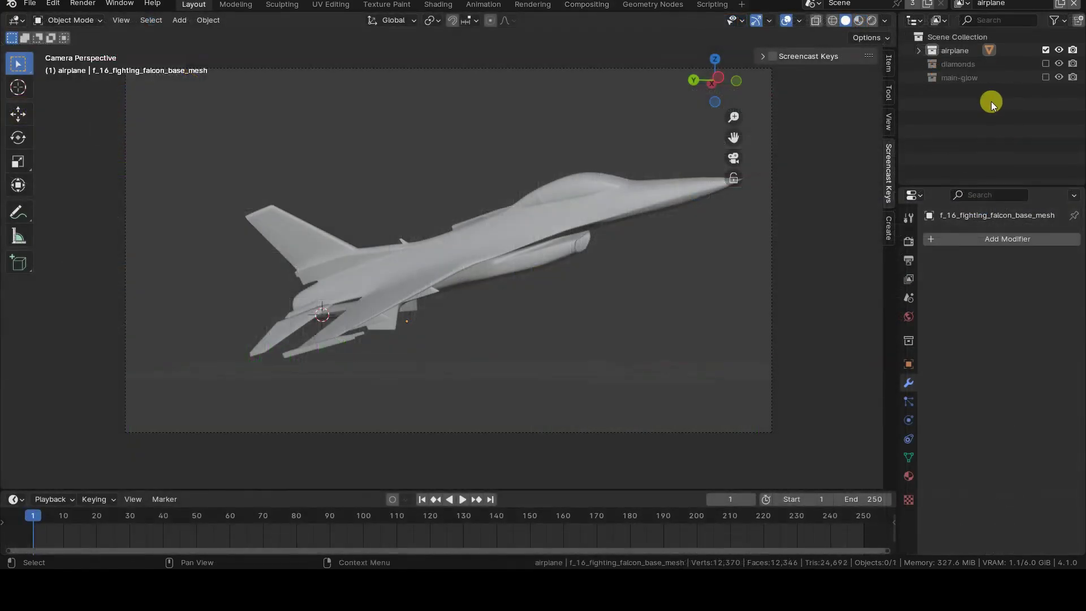
- Switch the active view layer to diamonds, then to main-glow
left_click(959, 3)
left_click(933, 36)
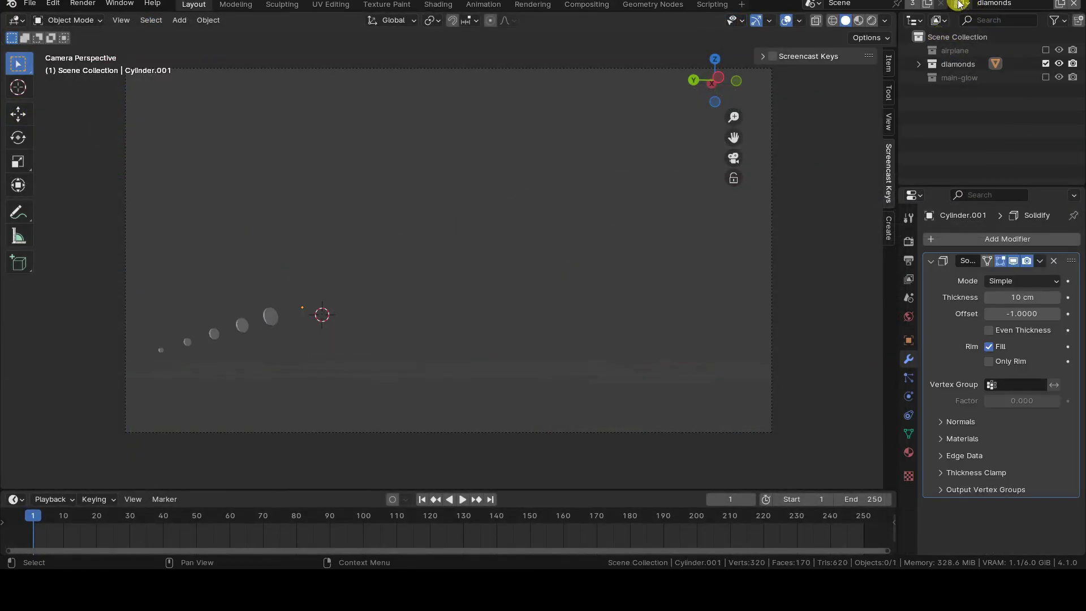
left_click(960, 3)
left_click(933, 49)
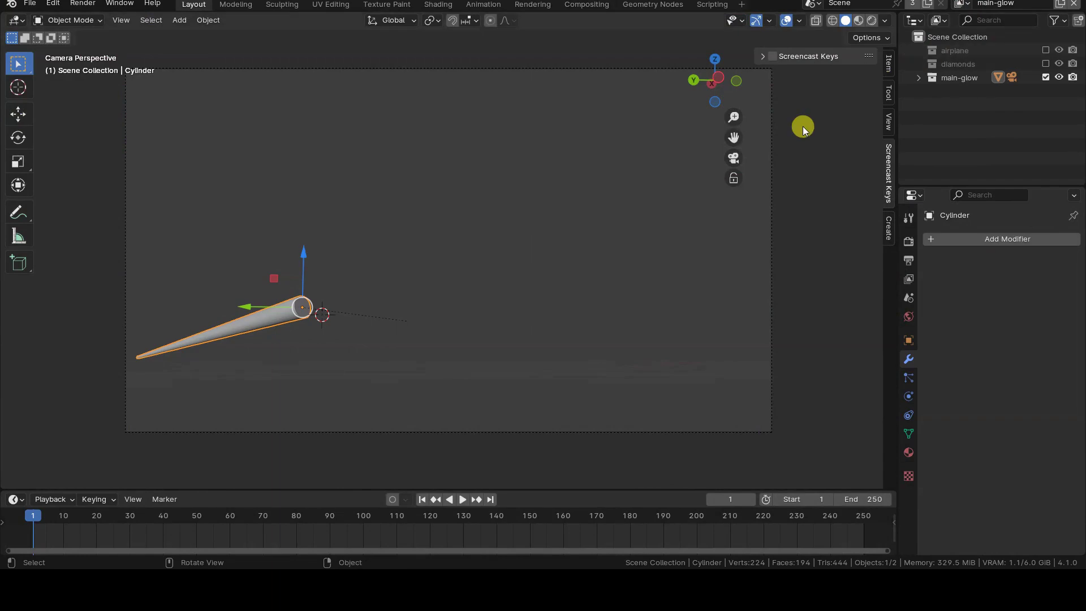
- Shift the whole jet compositing node tree and frame all three render-layer chains
left_click(586, 5)
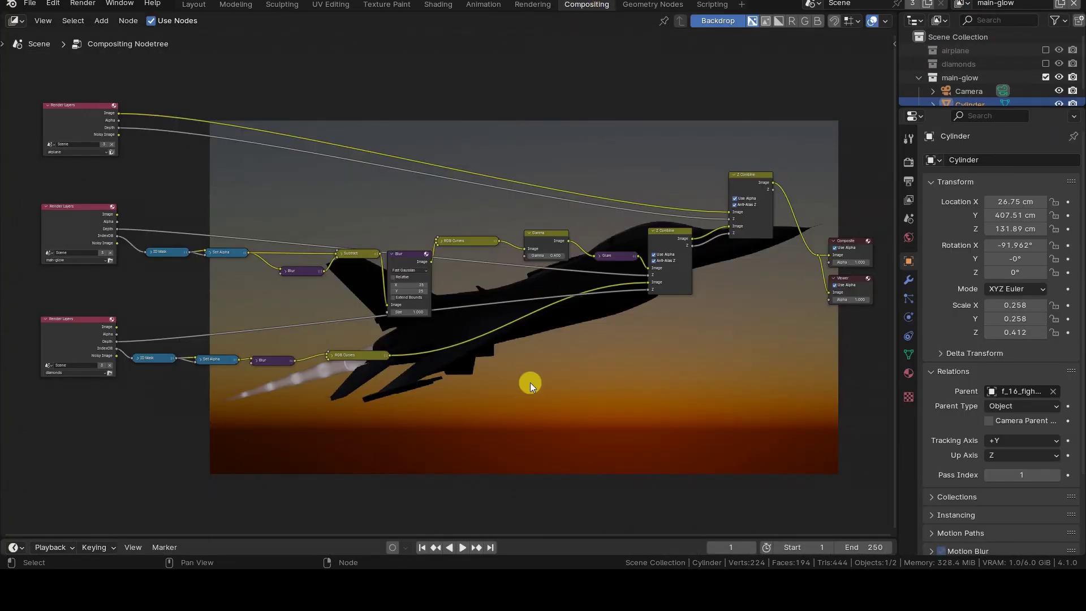
key("a")
key("g")
left_click(558, 222)
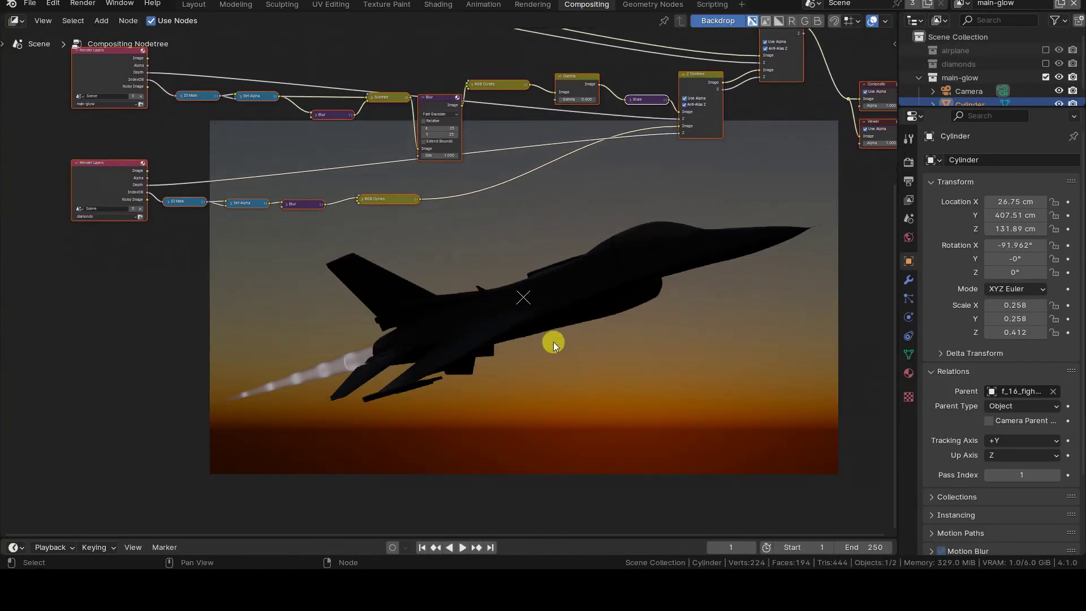
key("g")
left_click(562, 411)
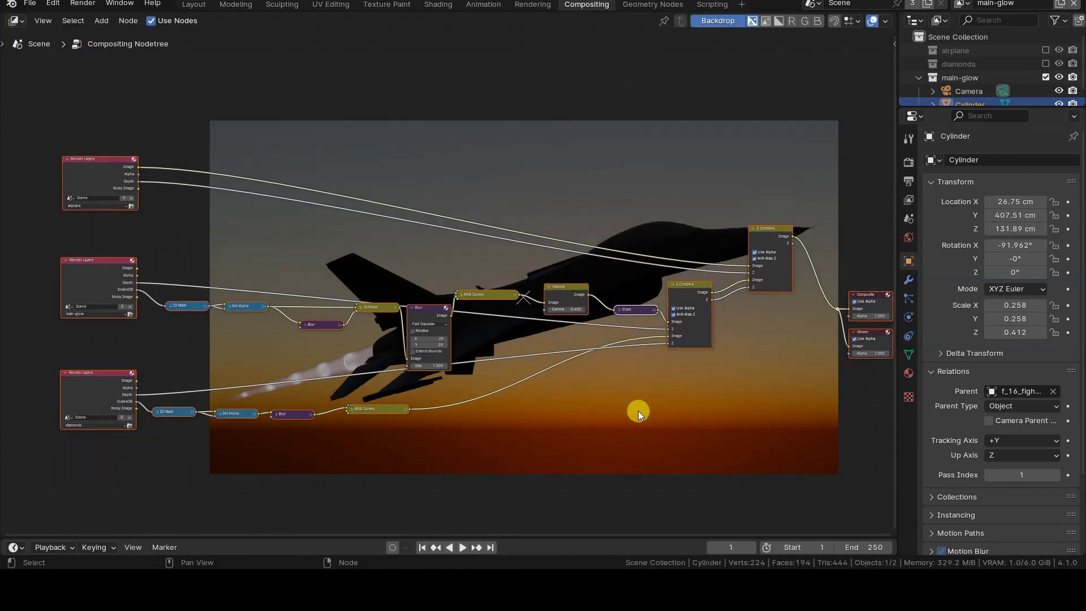
scroll(638, 410, "up", 3)
scroll(314, 242, "left", 5, "ctrl")
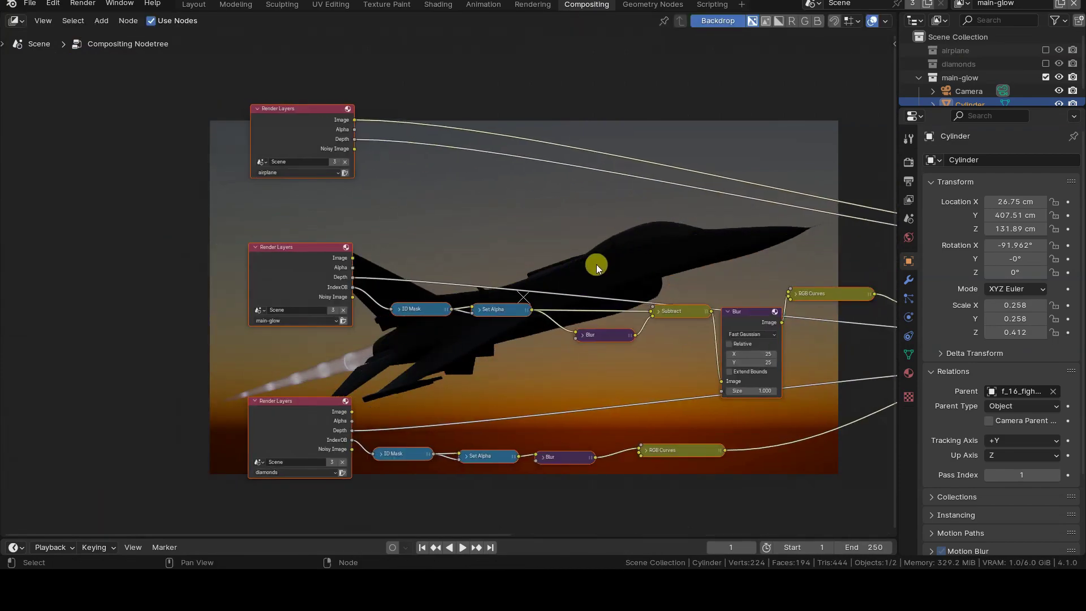
scroll(438, 224, "up", 2)
scroll(441, 225, "right", 4, "ctrl")
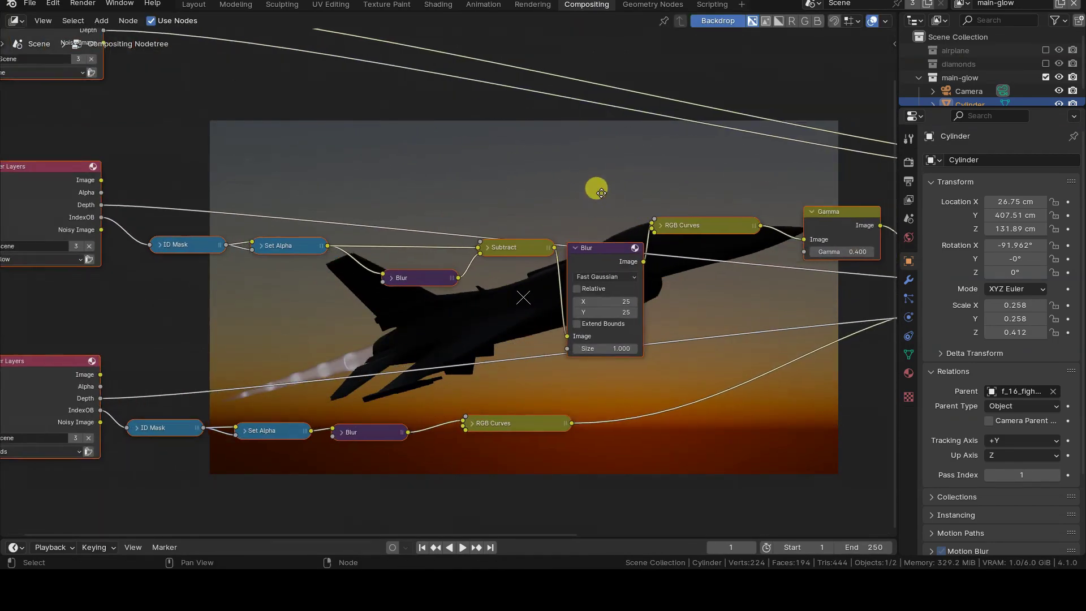
middle_click_drag(601, 193, 260, 244)
scroll(160, 276, "down", 2)
scroll(194, 296, "down", 2)
middle_click_drag(194, 295, 516, 113)
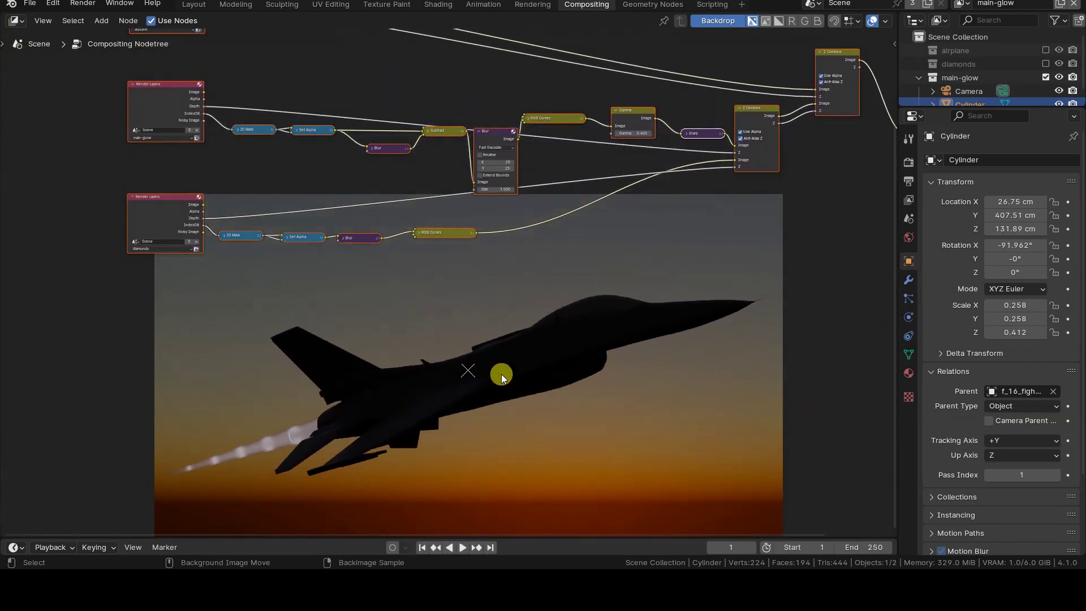